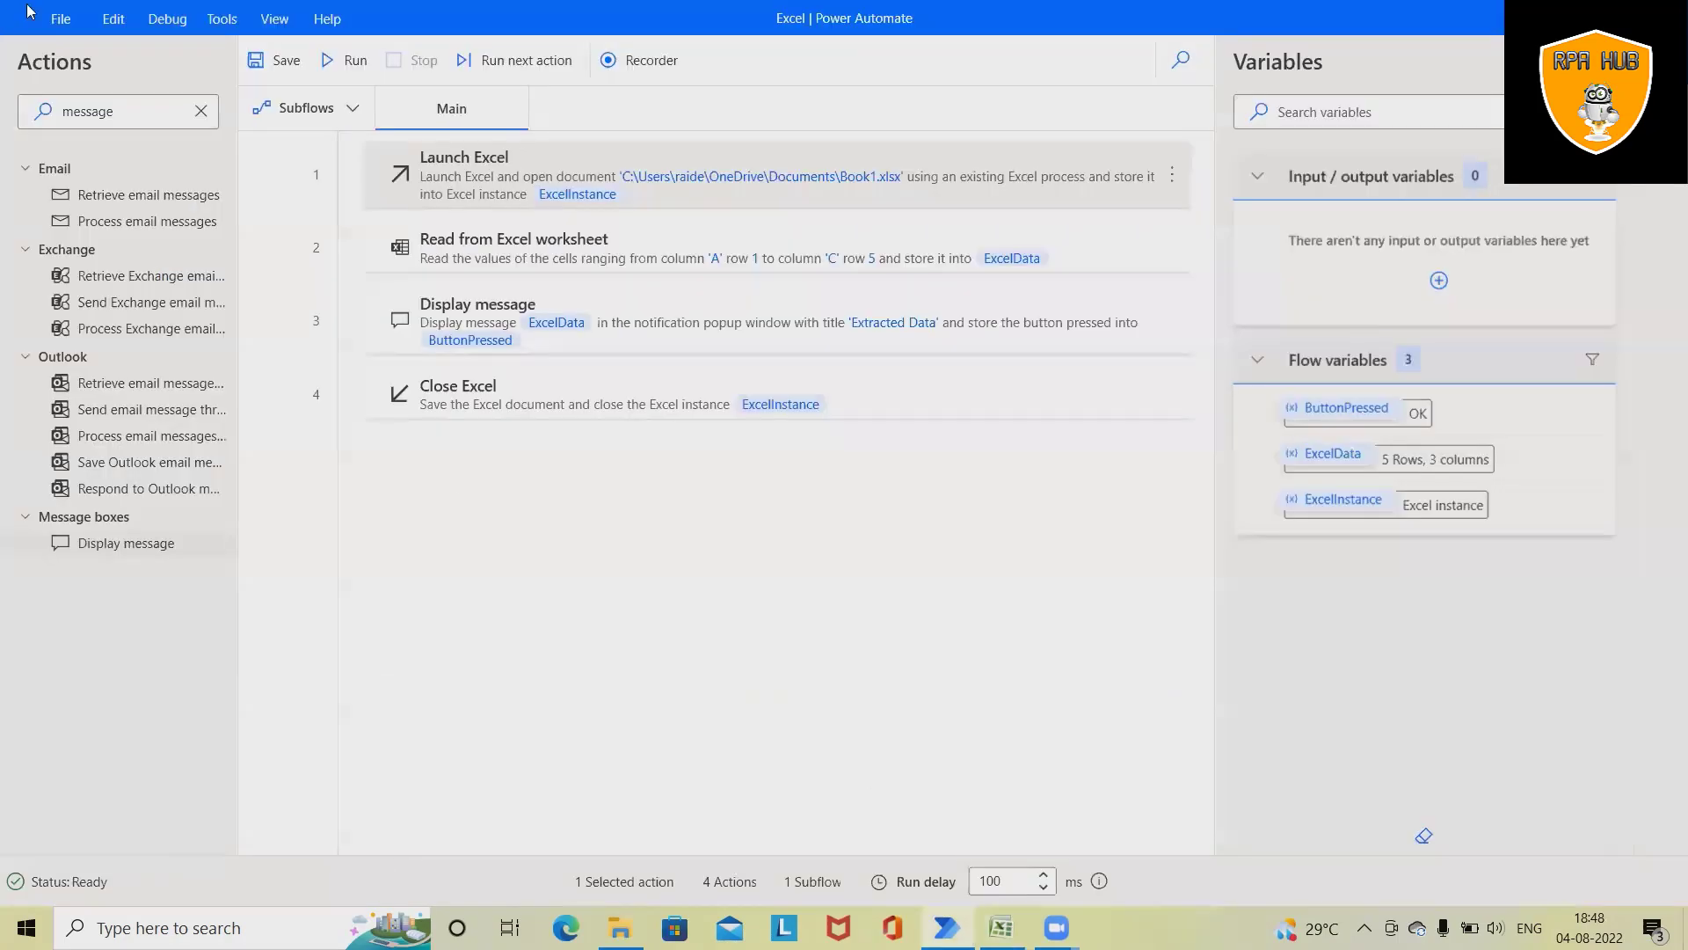
Test-run the flow and close the Extracted Data message box with OK.
{"action": "left_click", "coordinate": [353, 62]}
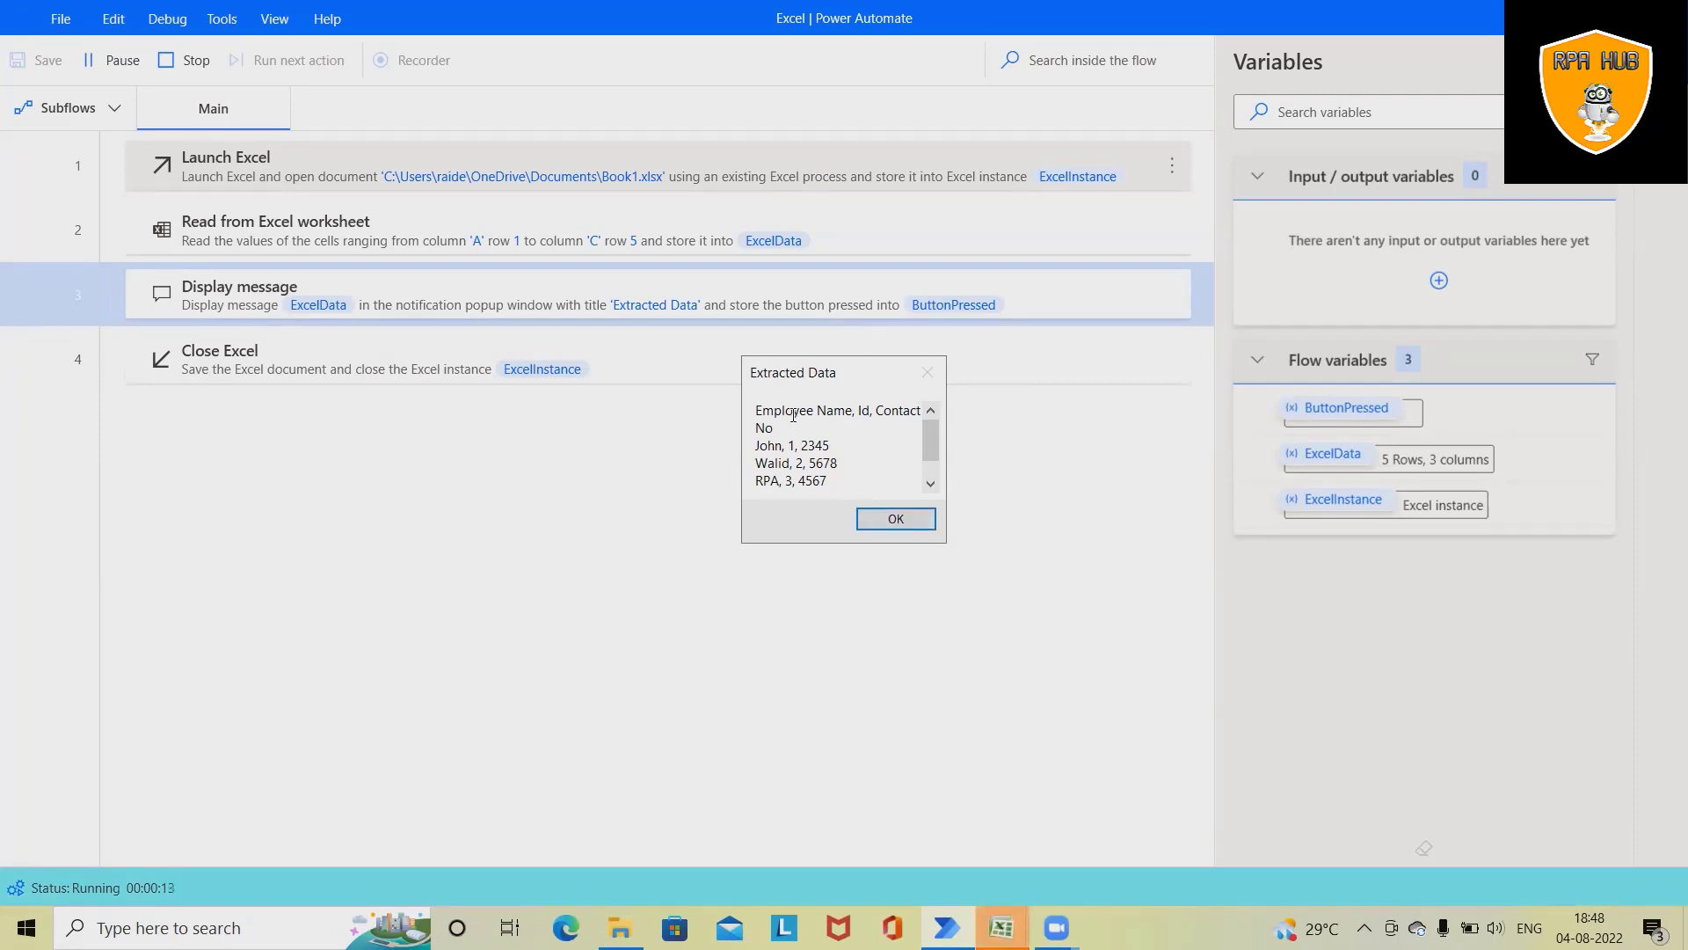
{"action": "left_click", "coordinate": [908, 518]}
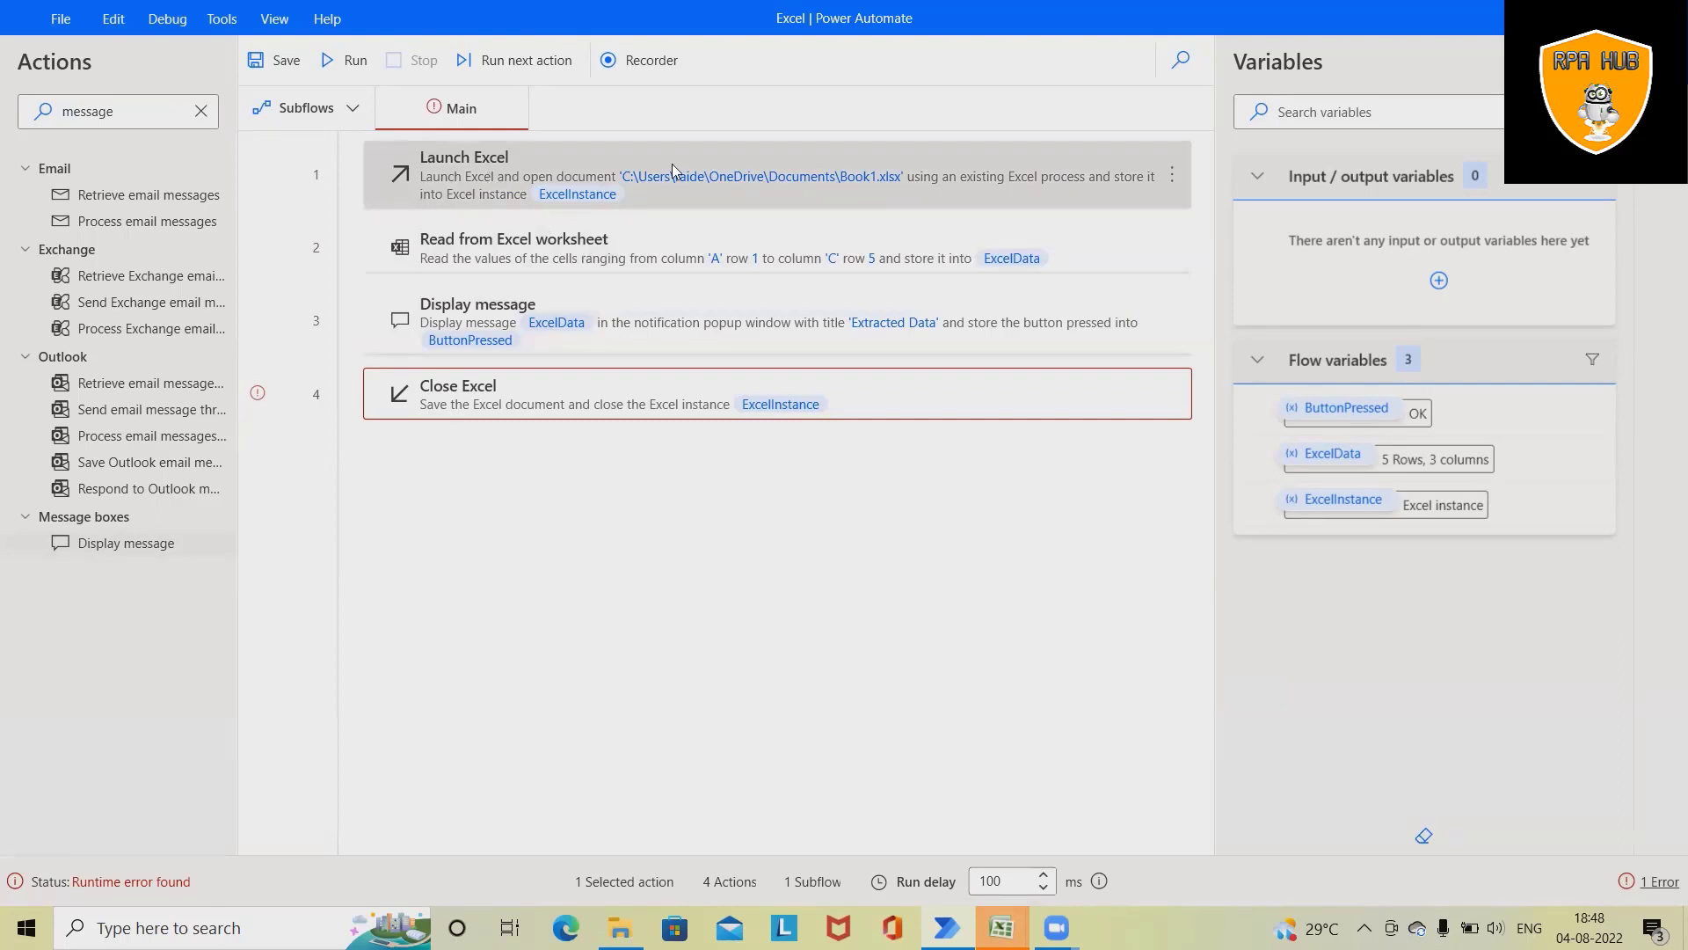
Delete the Launch Excel, Read from Excel worksheet, Display message and Close Excel steps.
{"action": "key", "text": "Delete"}
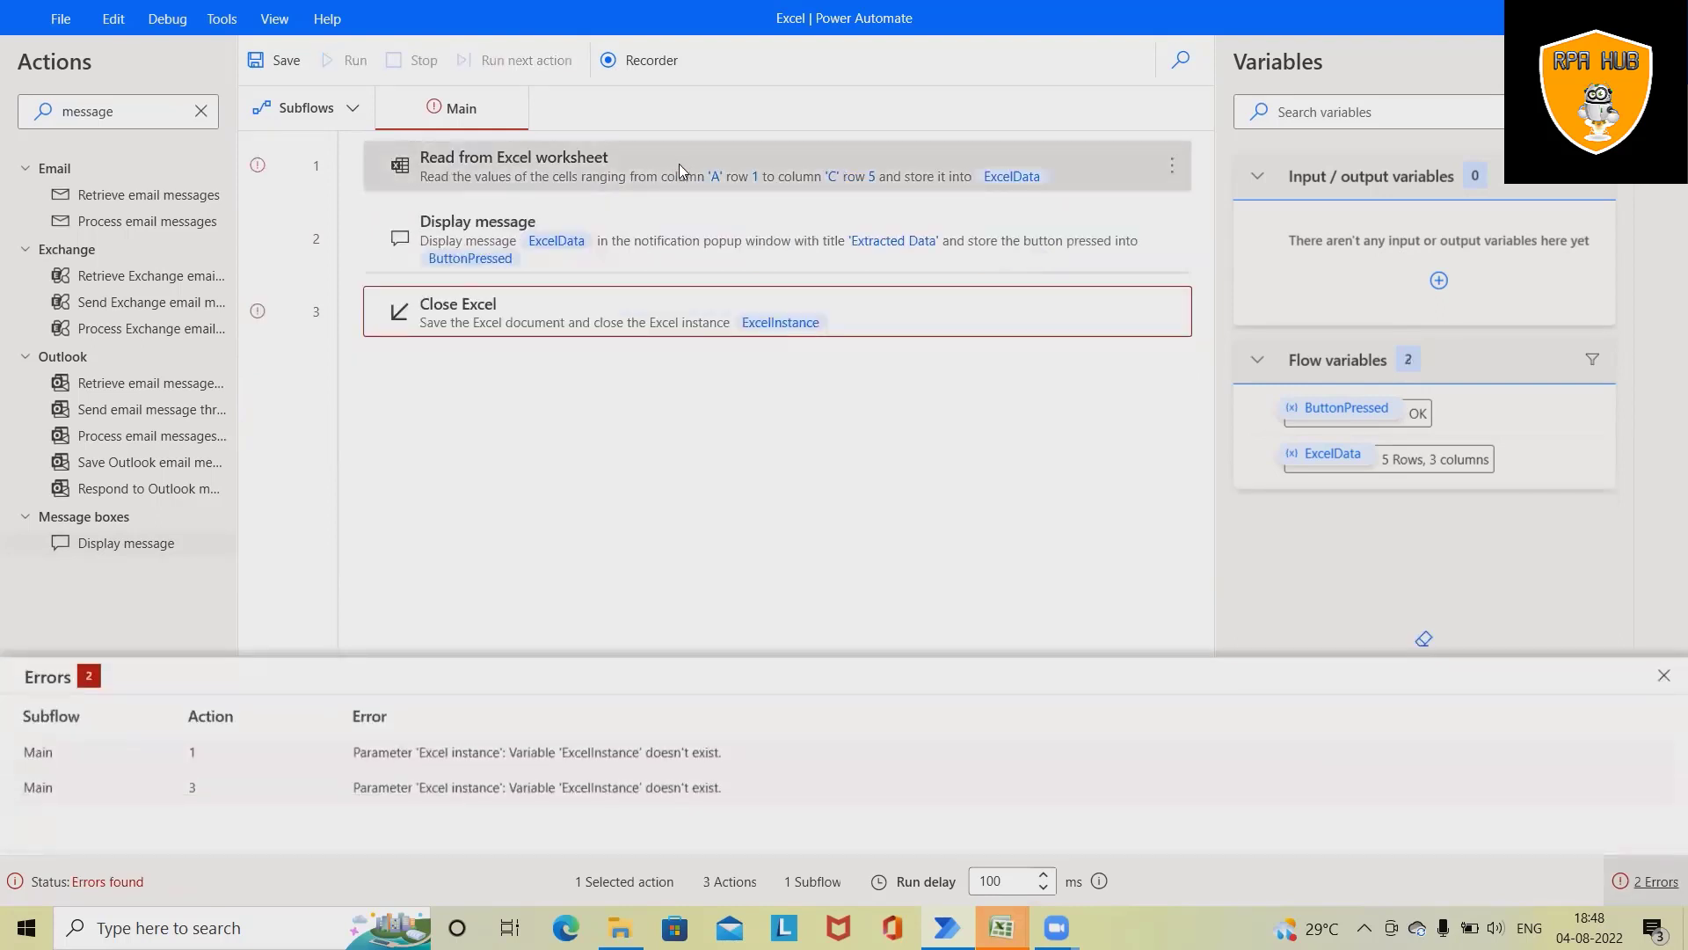
{"action": "key", "text": "Delete"}
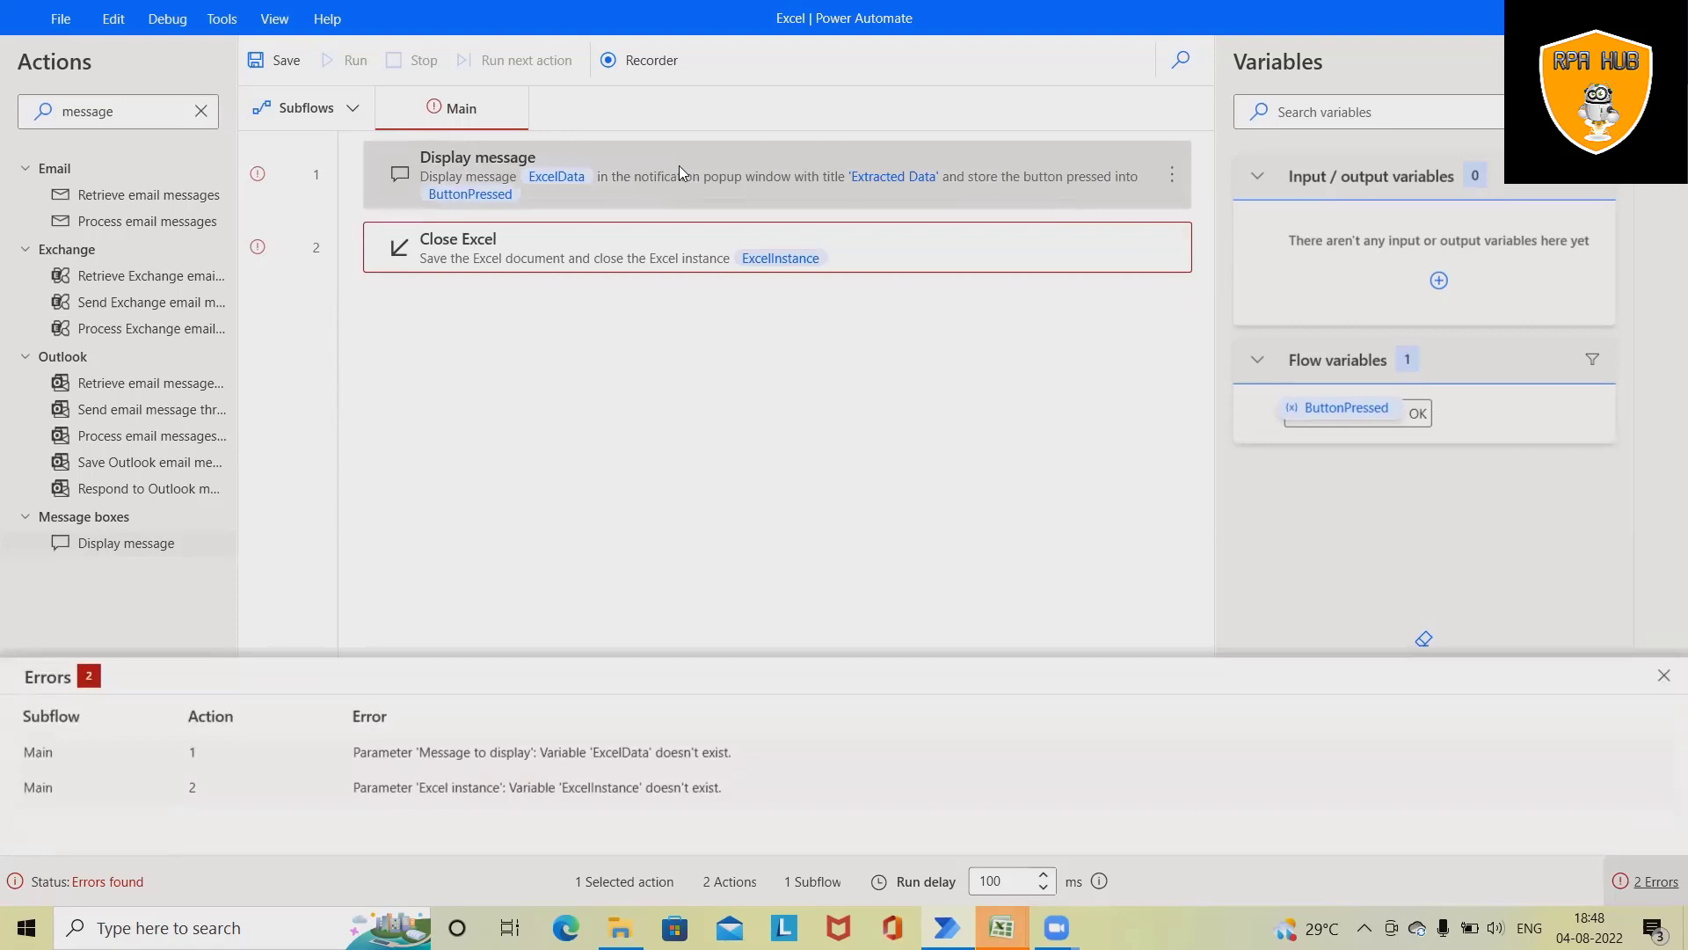
{"action": "key", "text": "Delete"}
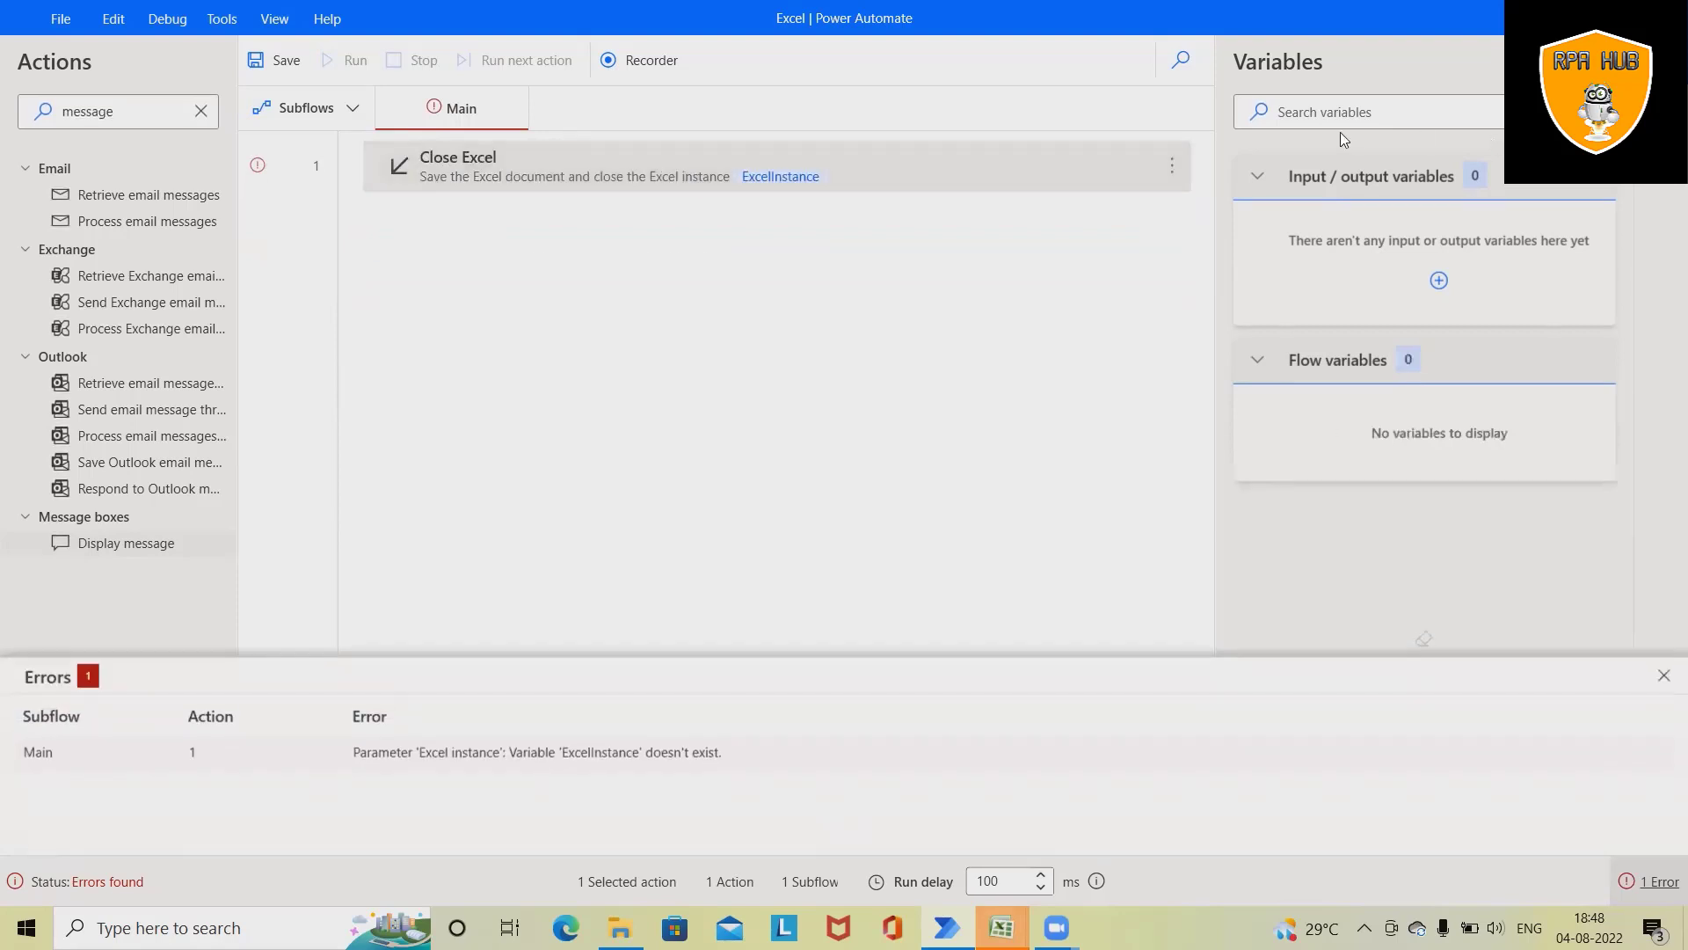
{"action": "key", "text": "Delete"}
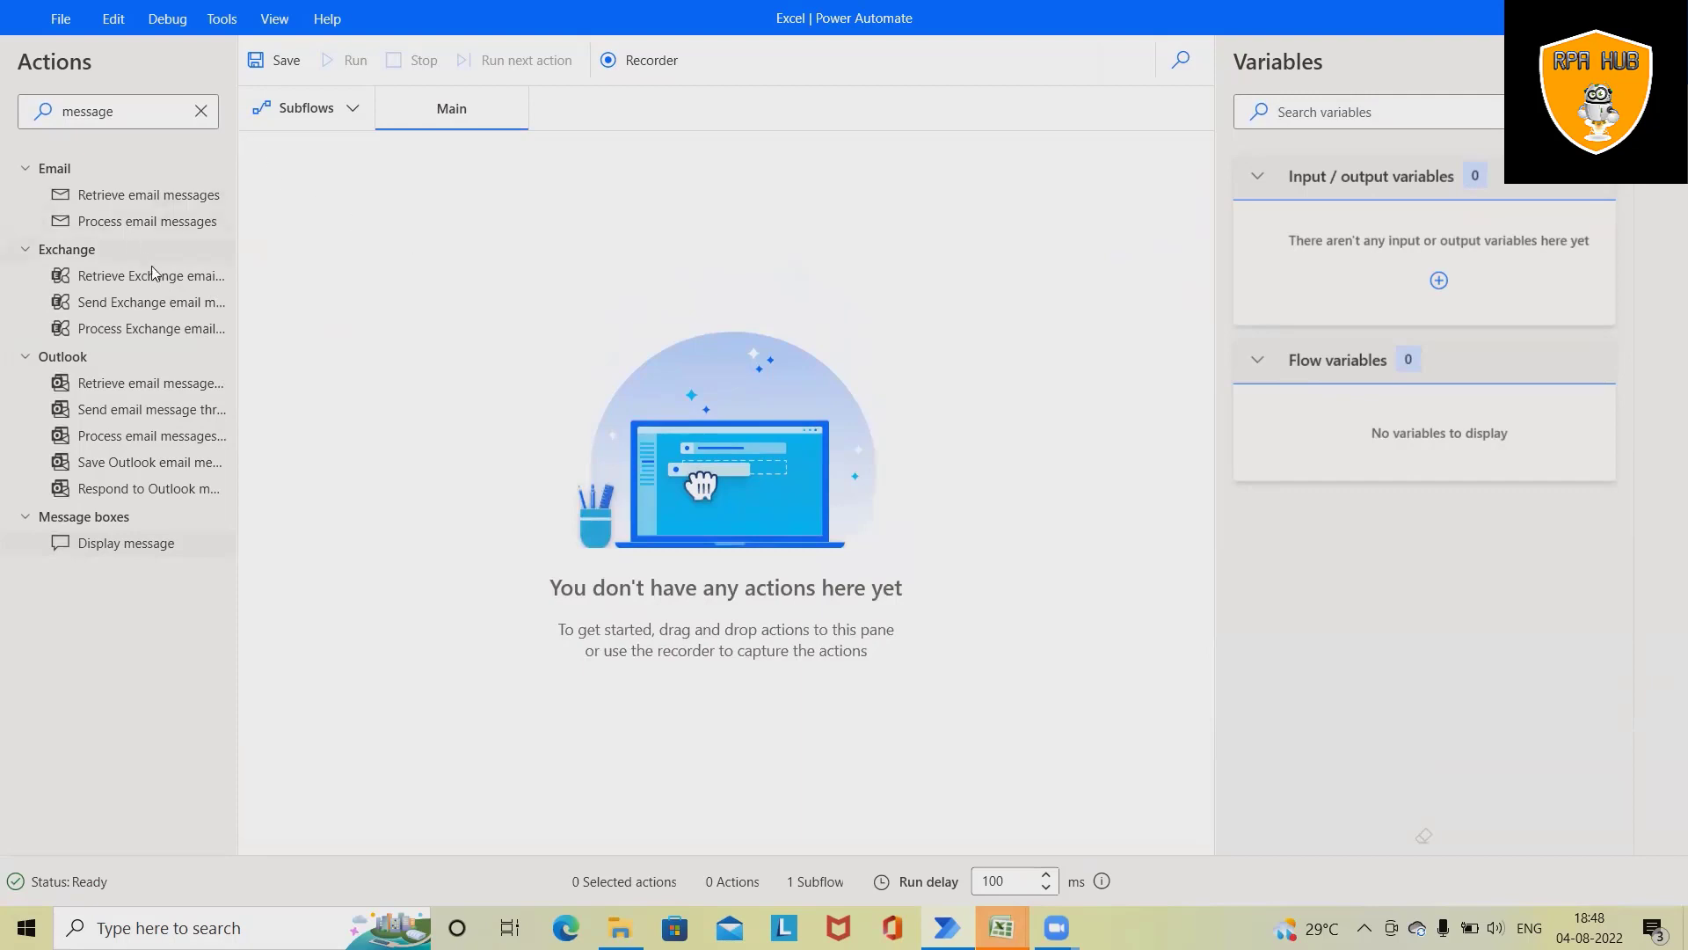
Clear the action search and expand the Excel actions group.
{"action": "left_click", "coordinate": [23, 175]}
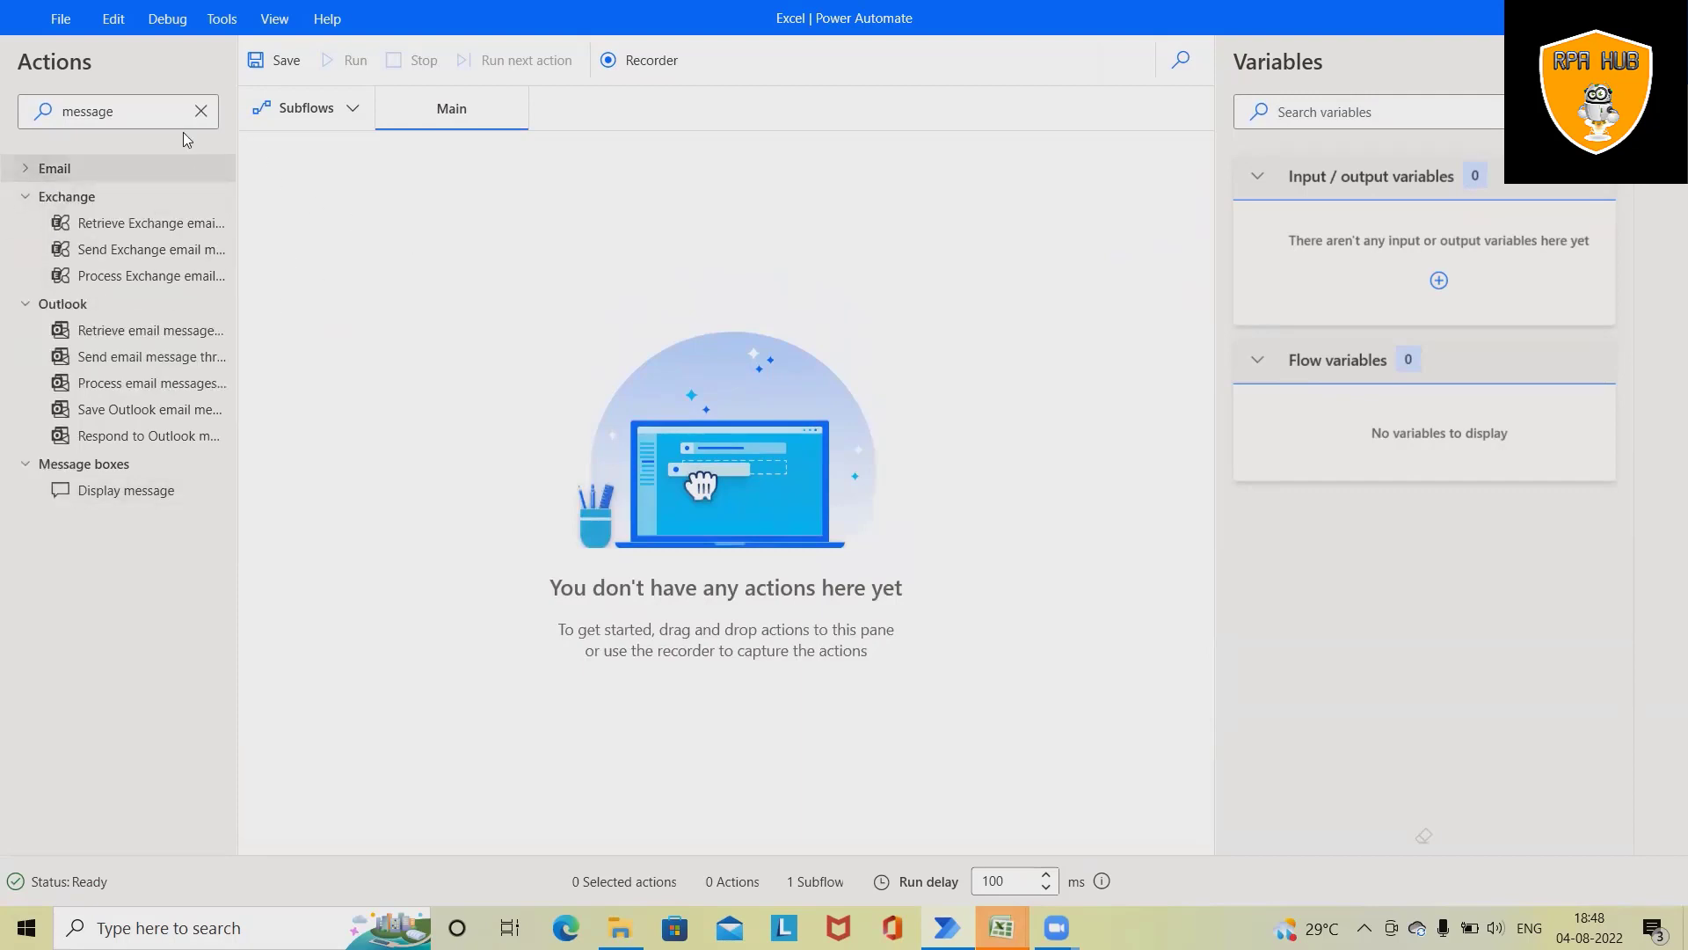
{"action": "left_click", "coordinate": [202, 113]}
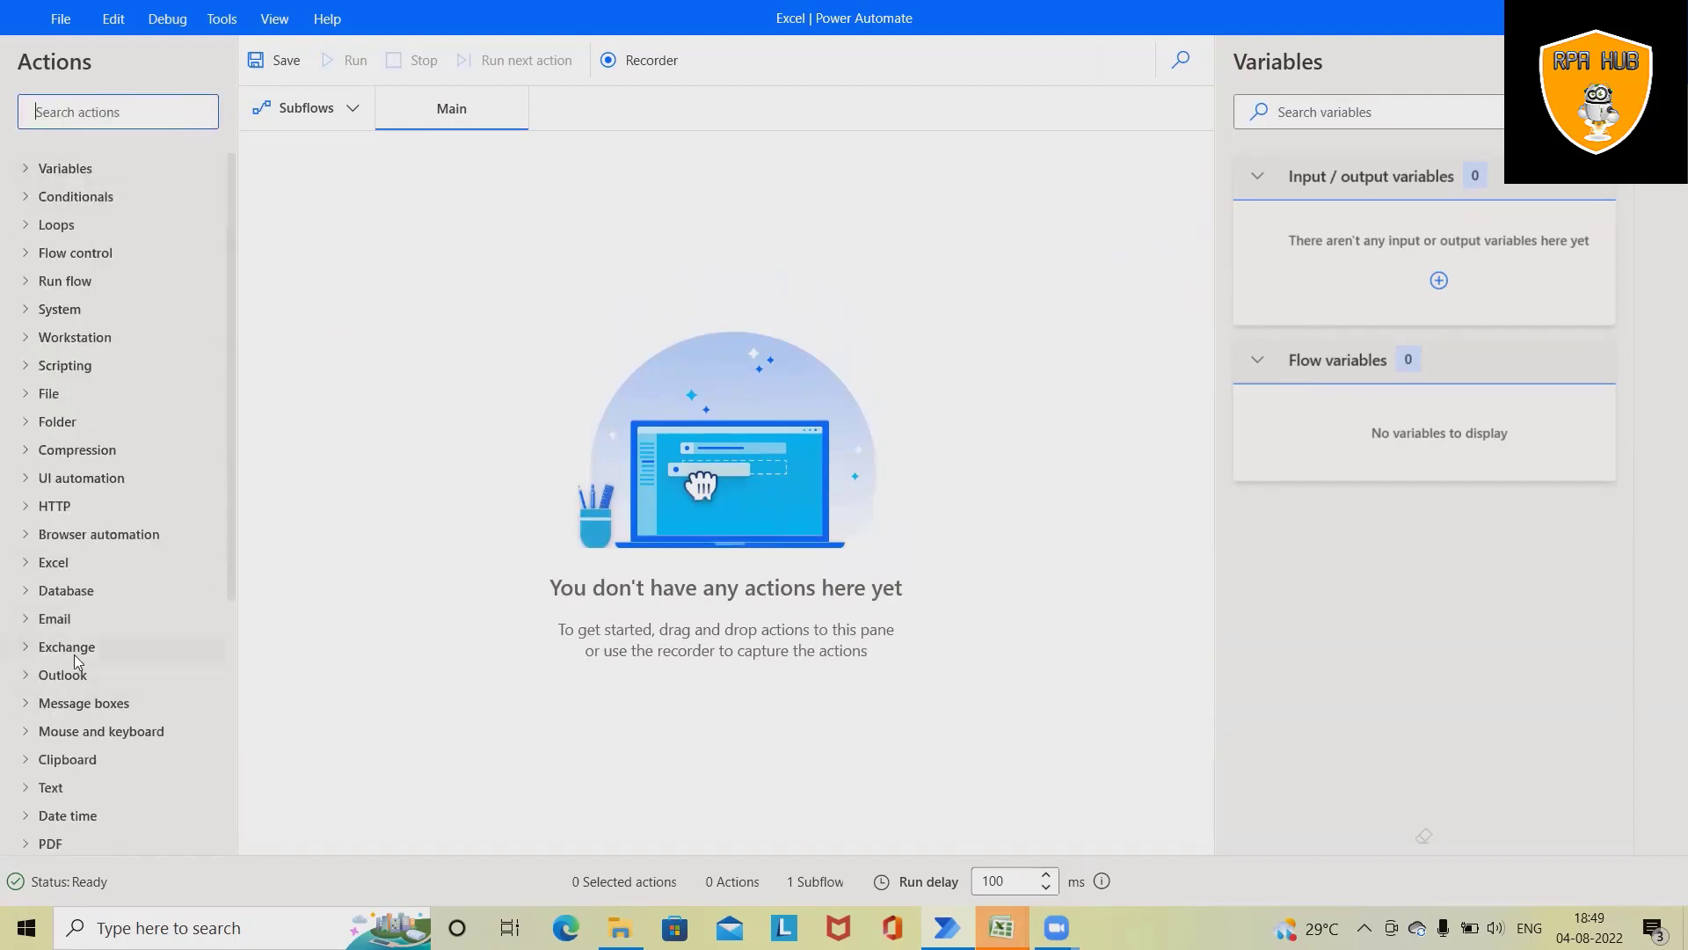
{"action": "left_click", "coordinate": [24, 567]}
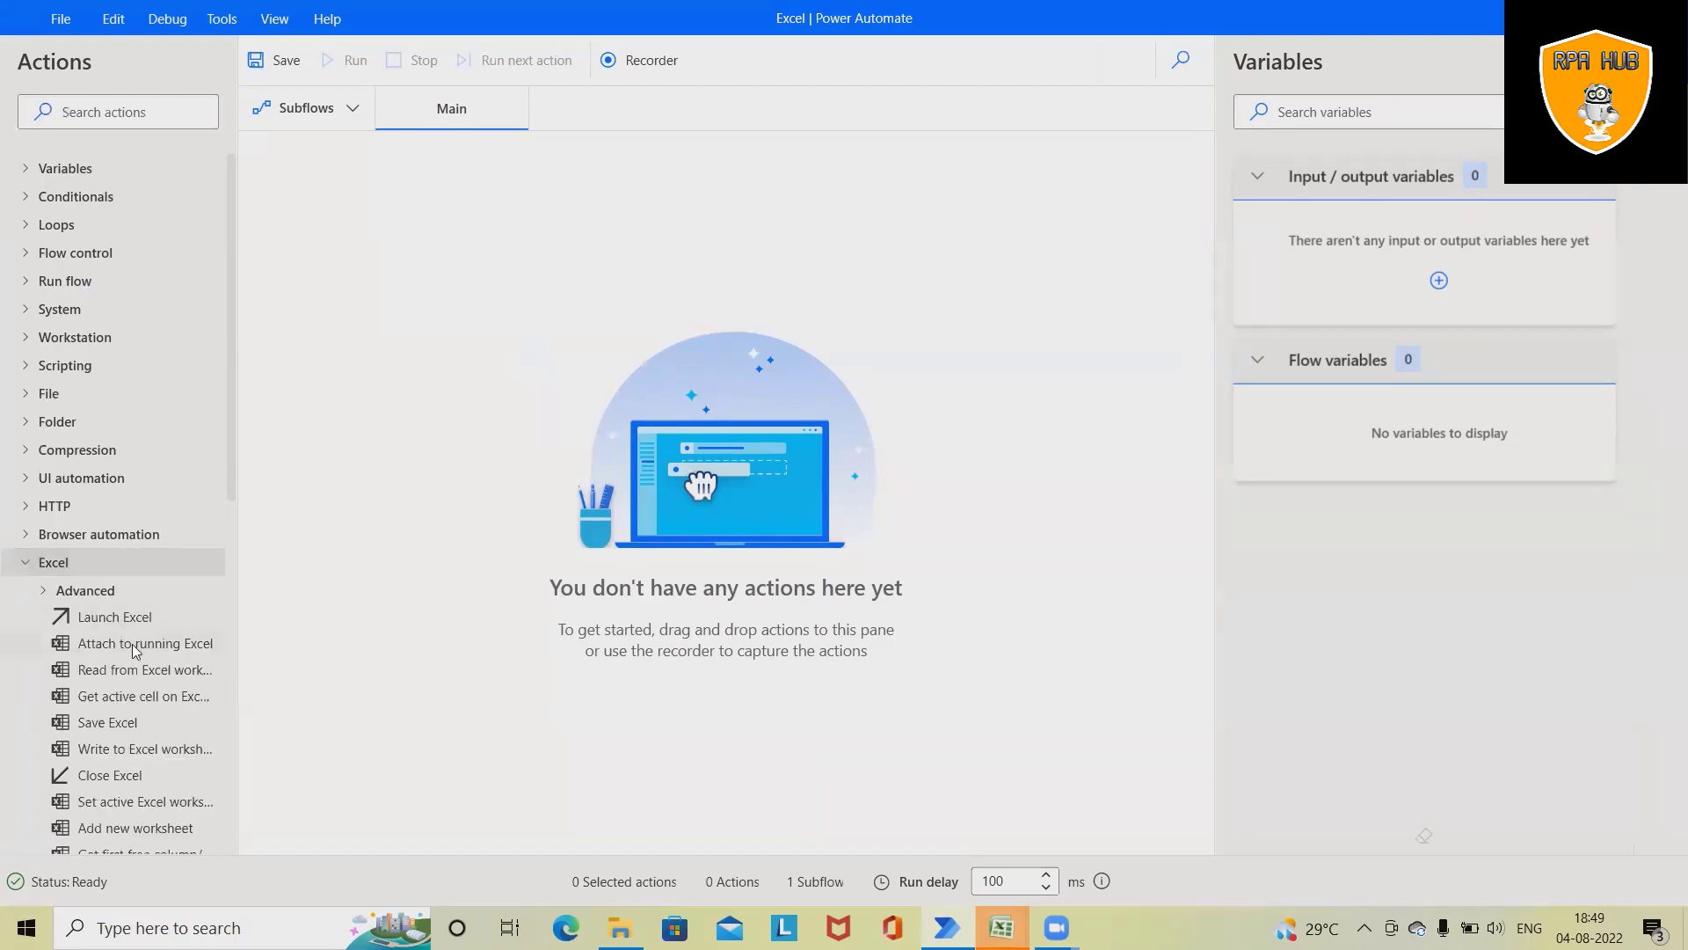
Add a Launch Excel step that opens Book1.xlsx from Documents into ExcelInstance.
{"action": "left_click_drag", "start_coordinate": [127, 620], "coordinate": [744, 181]}
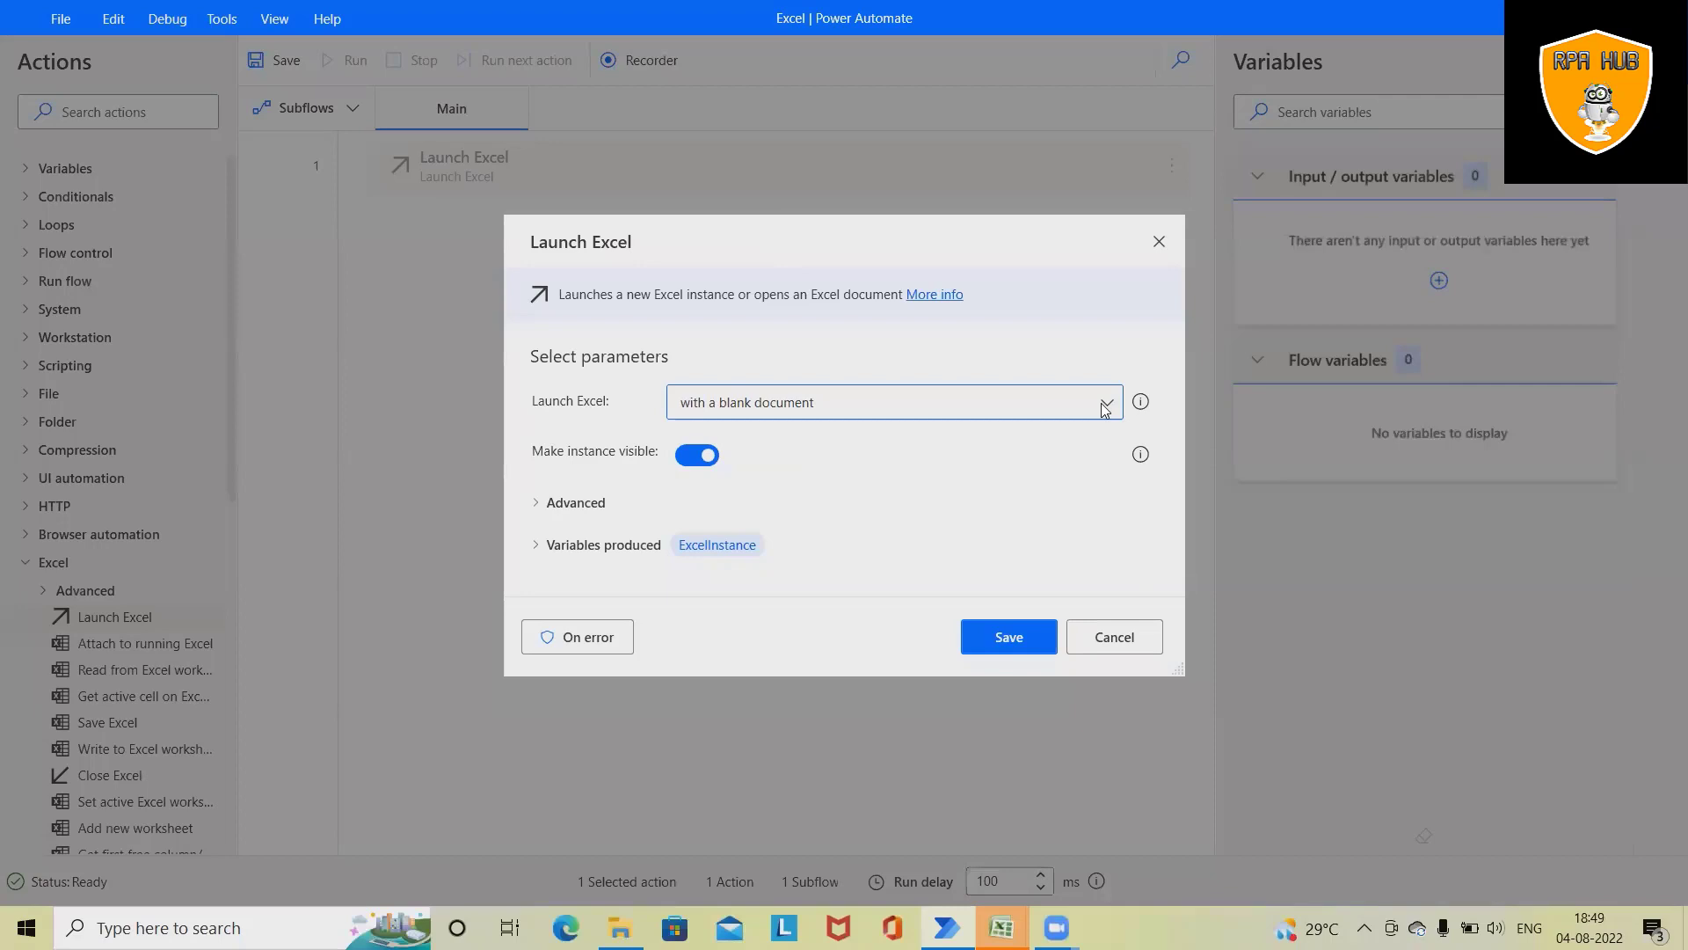
{"action": "left_click", "coordinate": [1107, 407]}
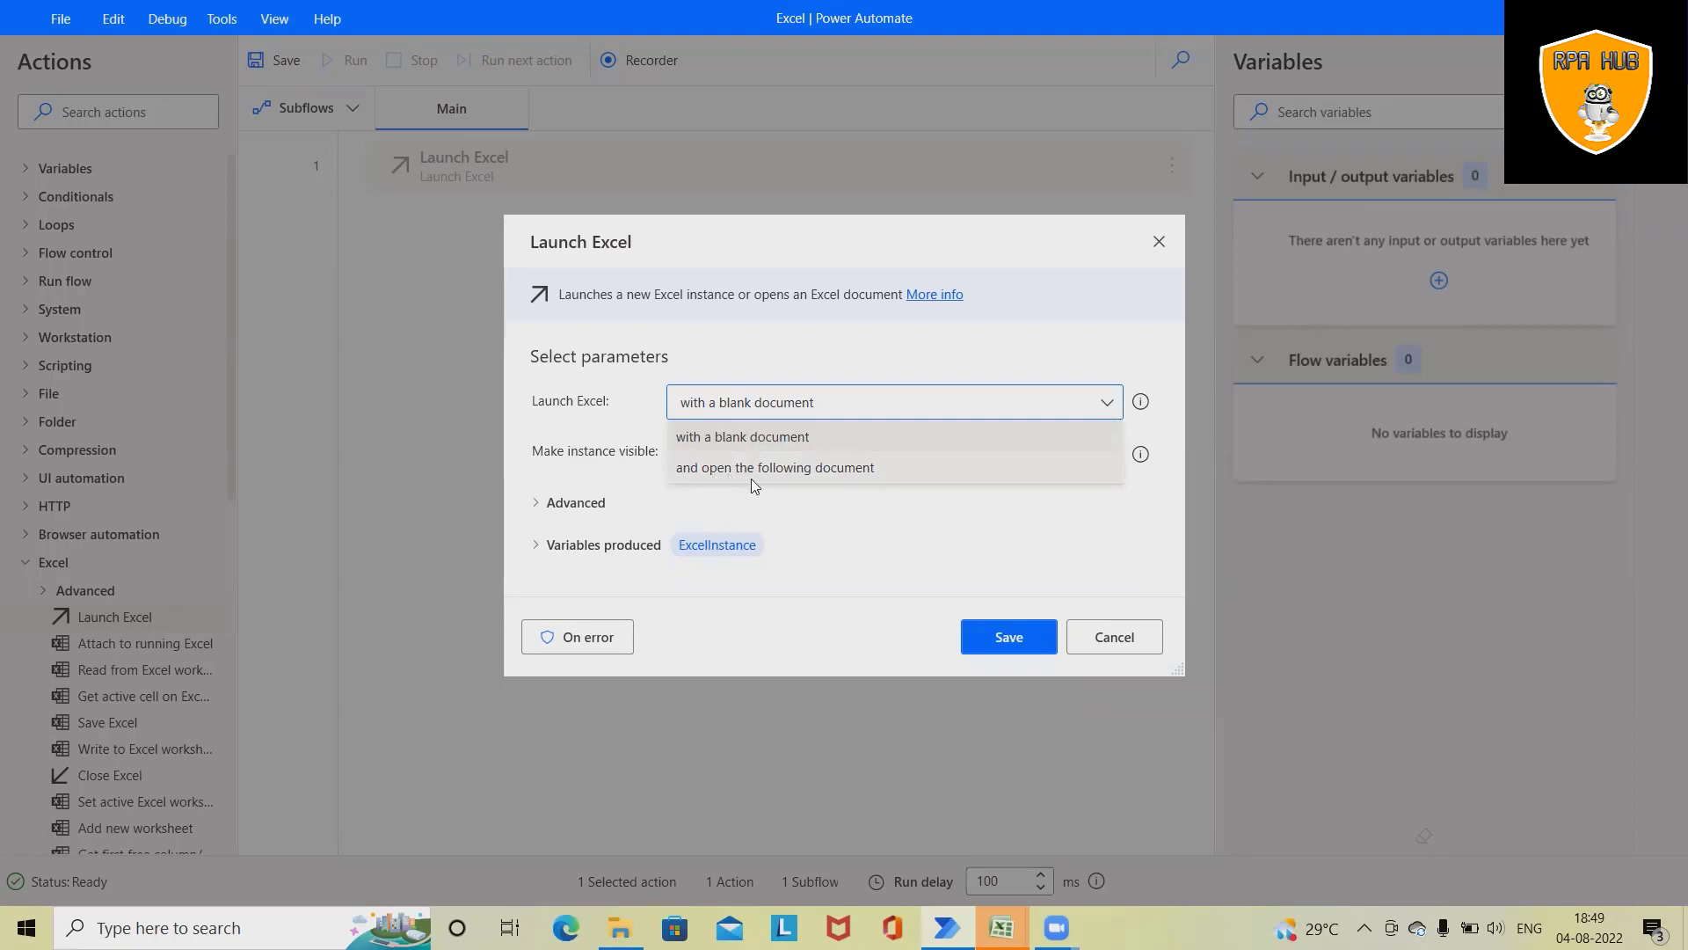
{"action": "left_click", "coordinate": [751, 478]}
{"action": "left_click", "coordinate": [1070, 453]}
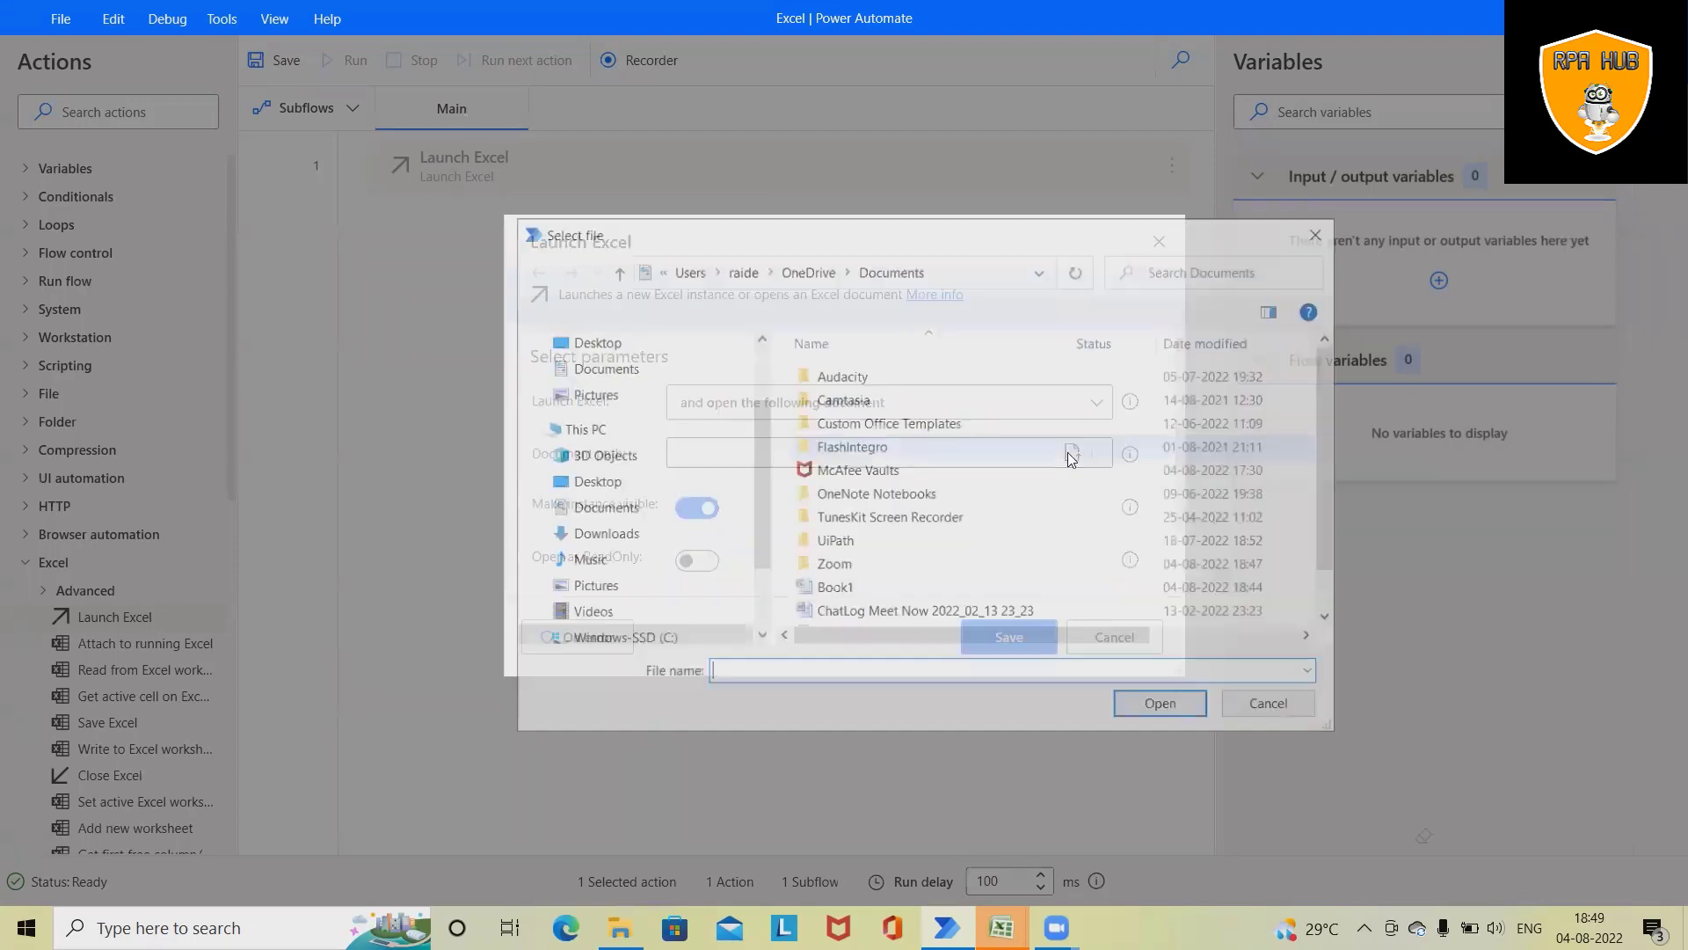
{"action": "left_click", "coordinate": [813, 589]}
{"action": "left_click", "coordinate": [1161, 707]}
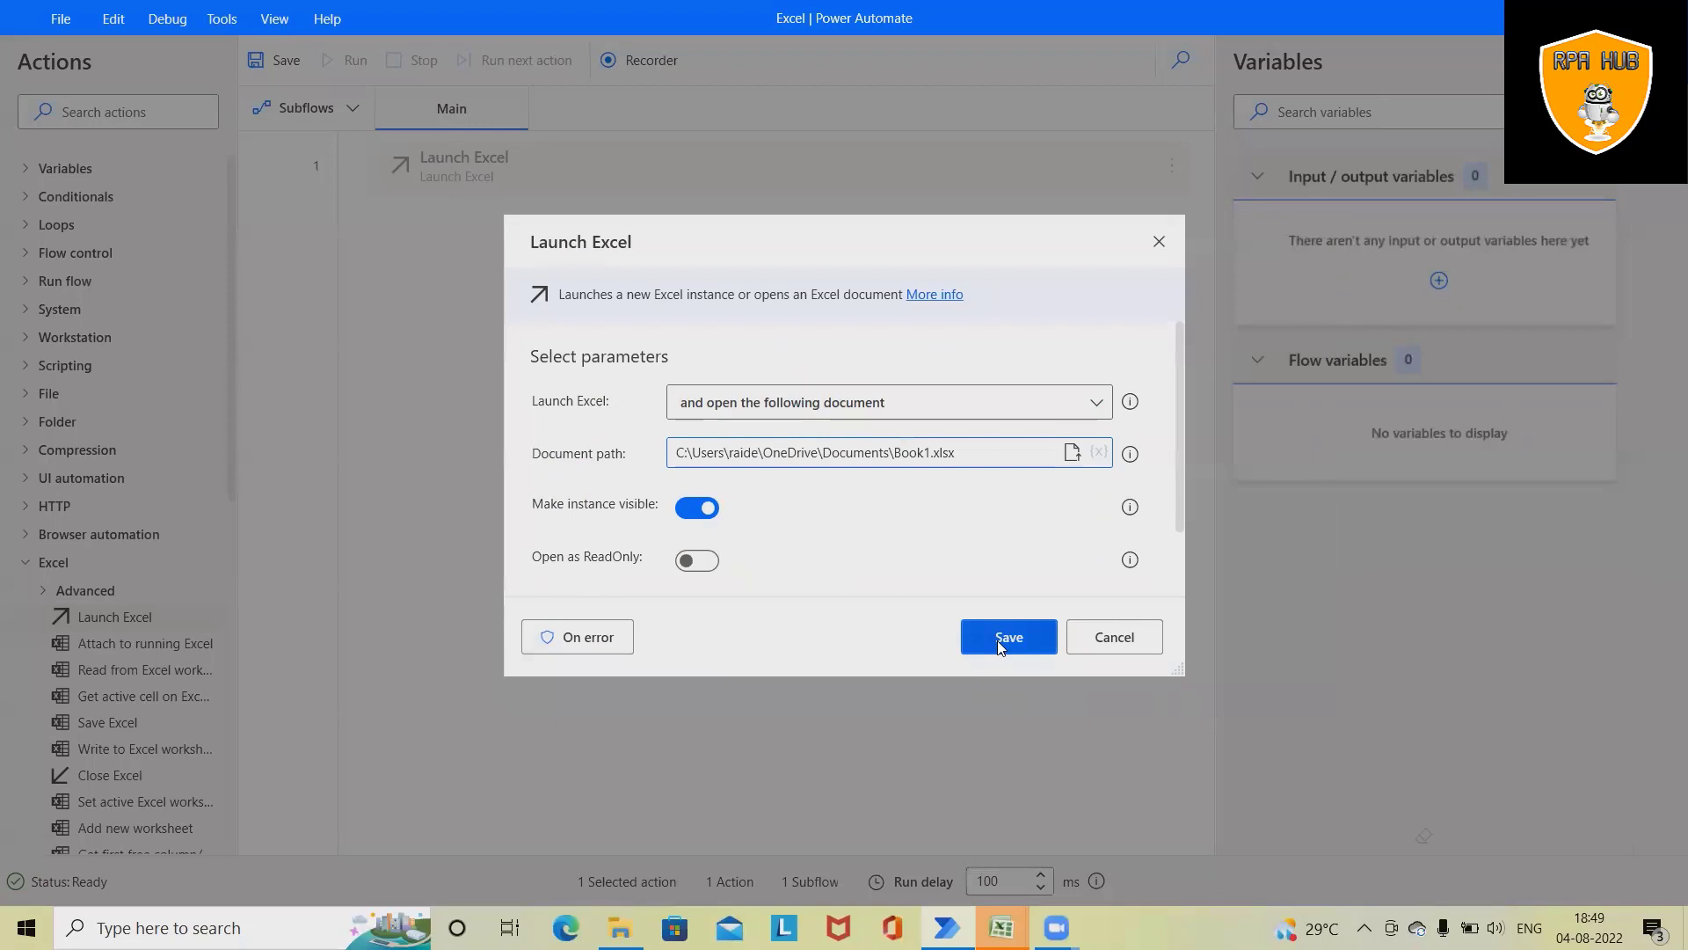
{"action": "left_click", "coordinate": [1008, 639]}
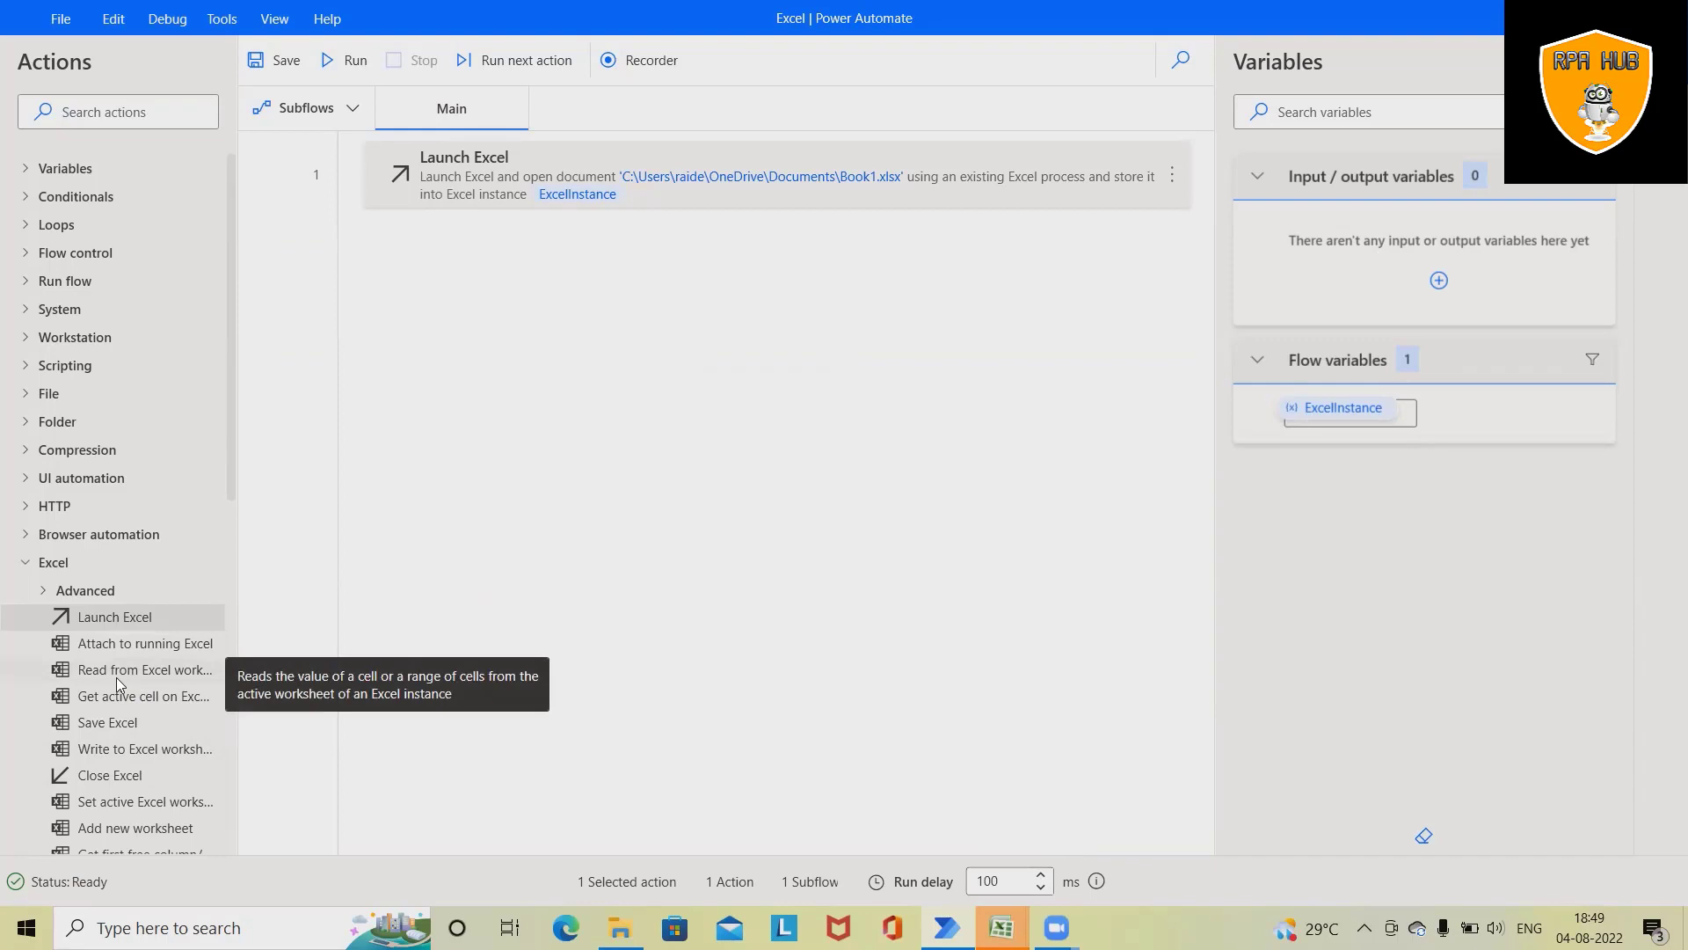
Add a Read from Excel worksheet step set to 'Values from a range of cells'.
{"action": "left_click_drag", "start_coordinate": [116, 677], "coordinate": [749, 253]}
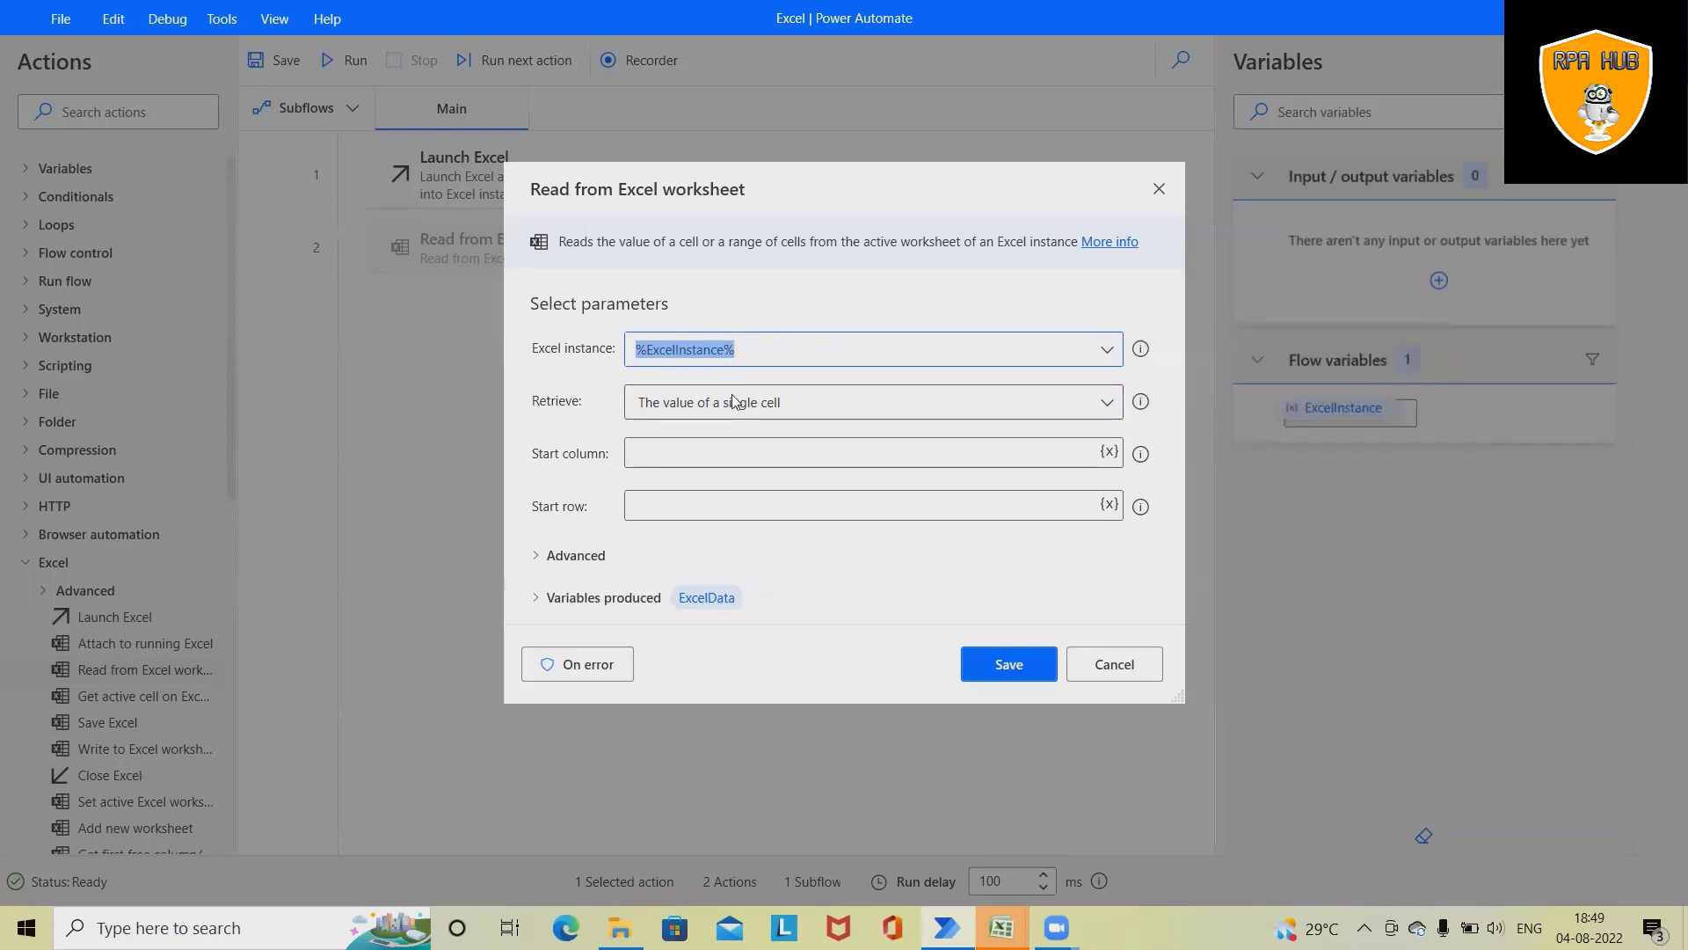
{"action": "left_click", "coordinate": [1109, 405]}
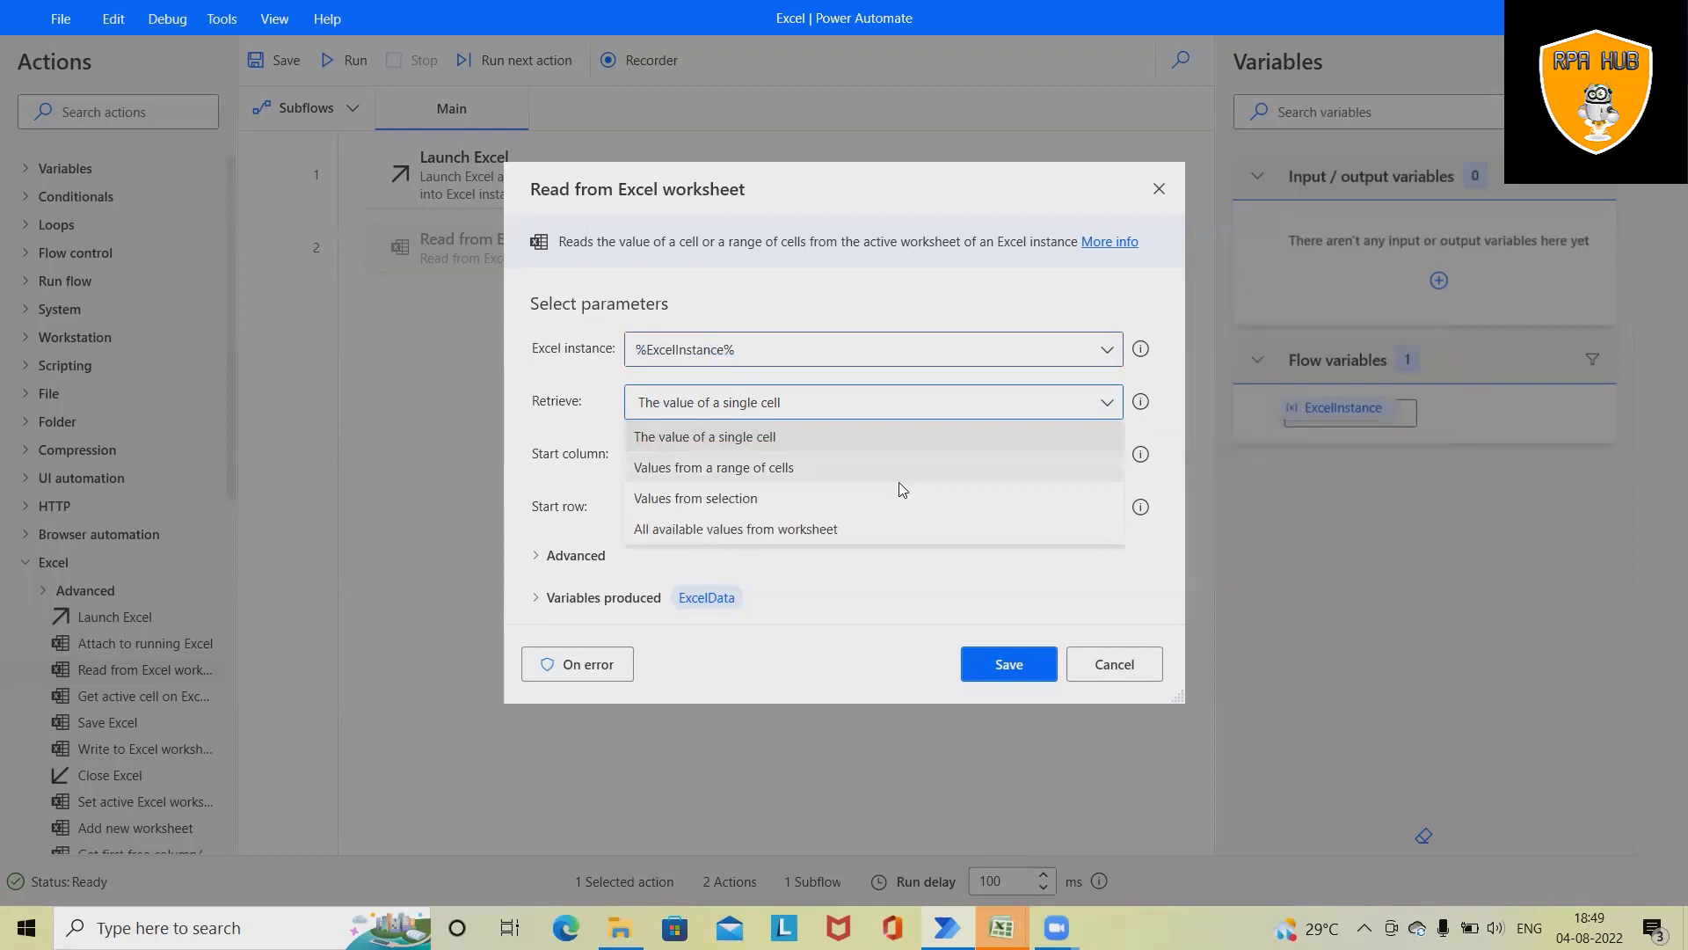
{"action": "left_click", "coordinate": [806, 466]}
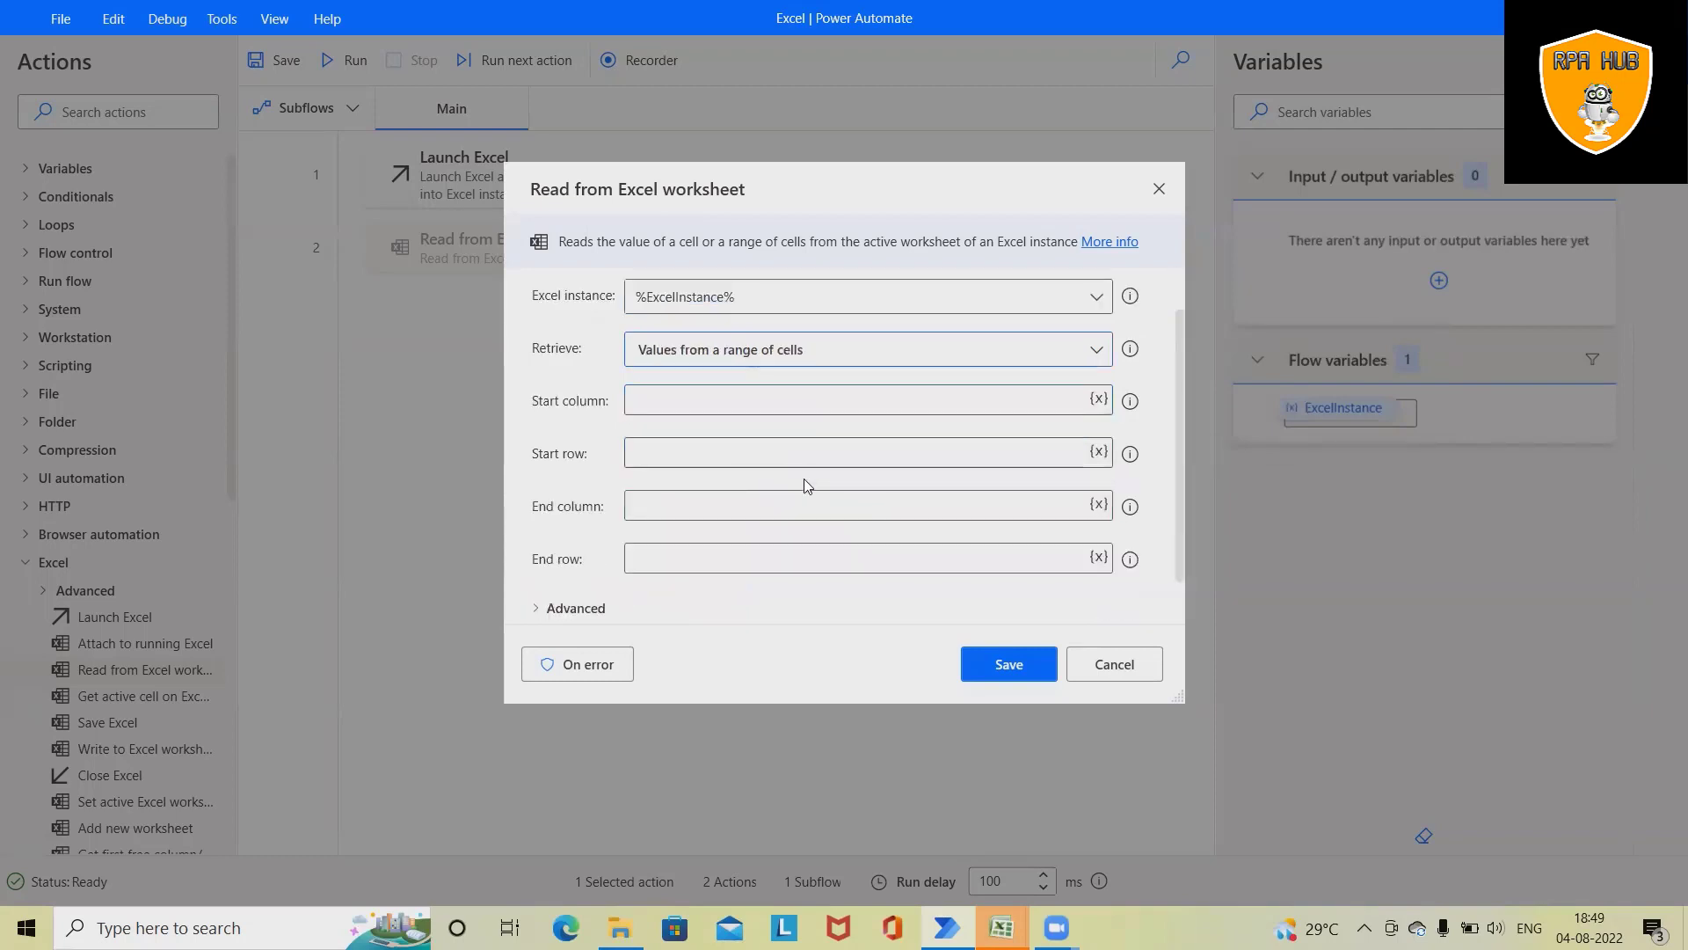
{"action": "scroll", "coordinate": [796, 477], "scroll_direction": "down", "scroll_amount": 1}
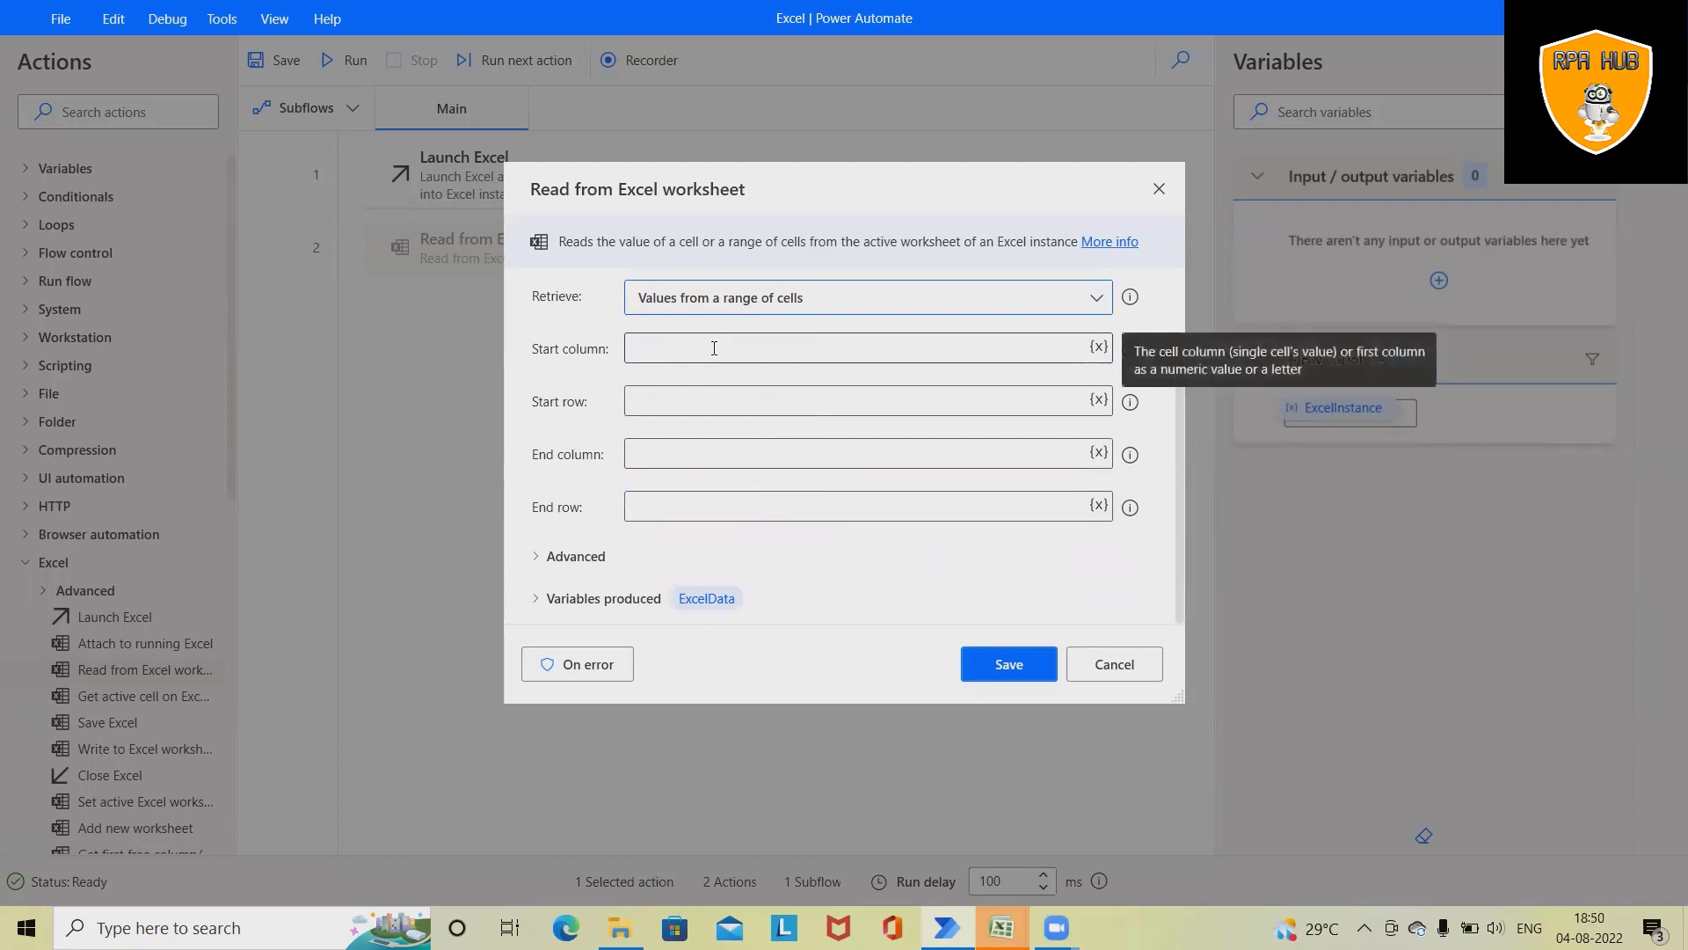
{"action": "left_click", "coordinate": [714, 348]}
{"action": "mouse_move", "coordinate": [1001, 928]}
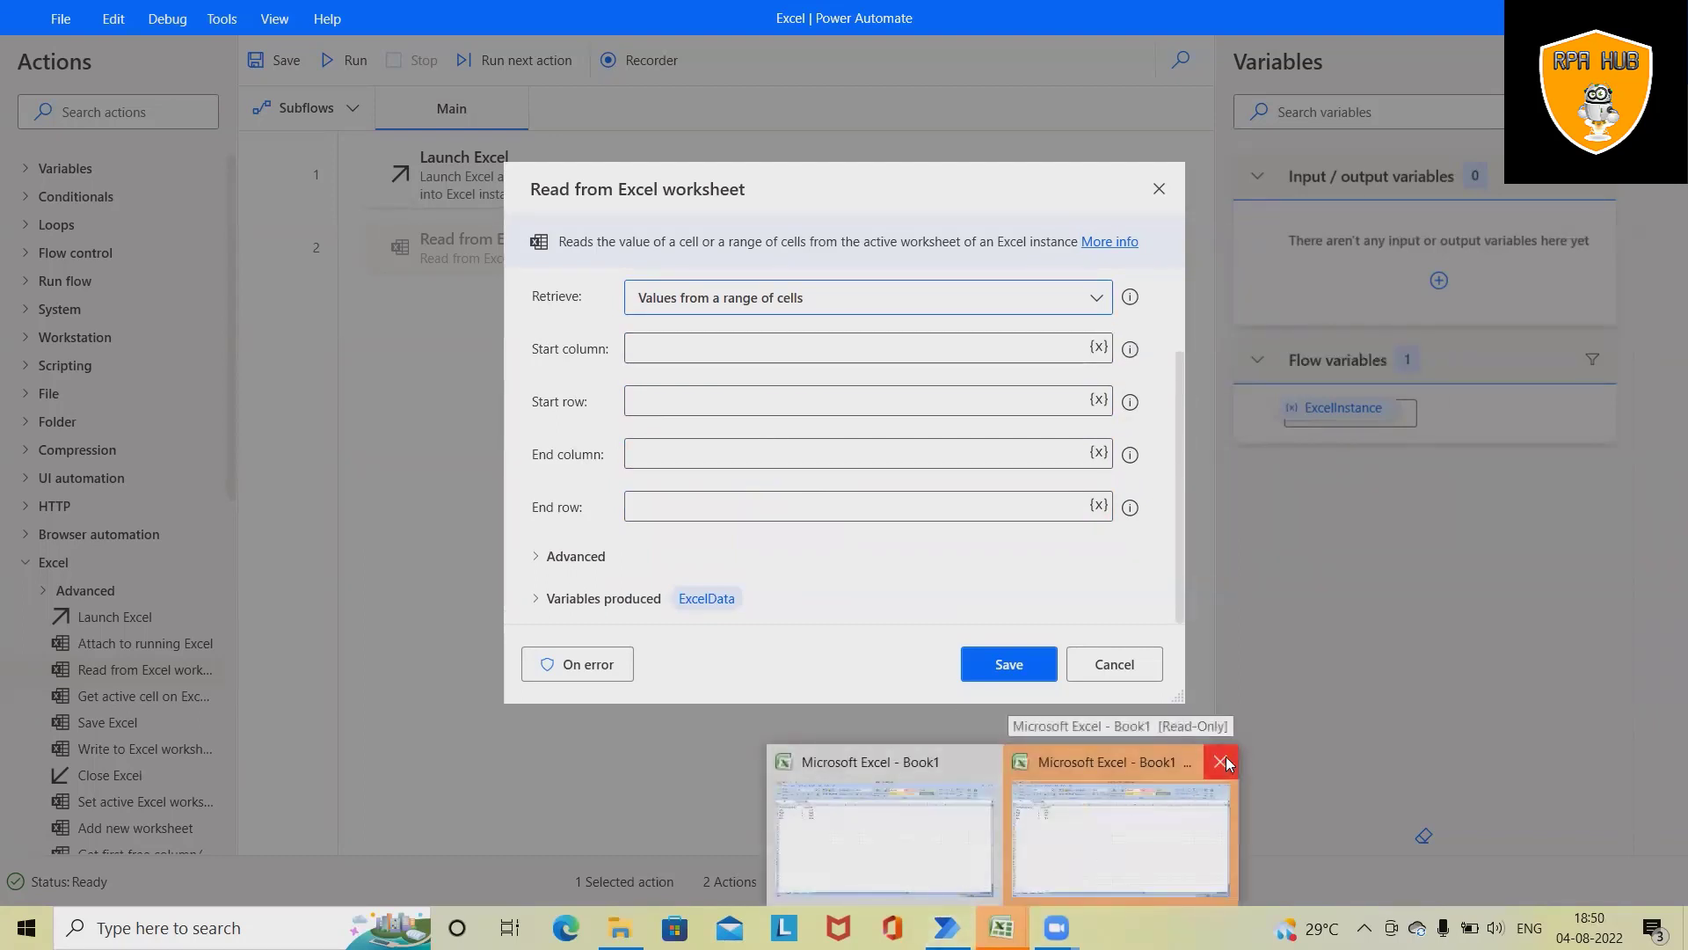
Close the read-only Book1 copy and check the data runs from A1 to C5.
{"action": "left_click", "coordinate": [1220, 761]}
{"action": "left_click", "coordinate": [994, 827]}
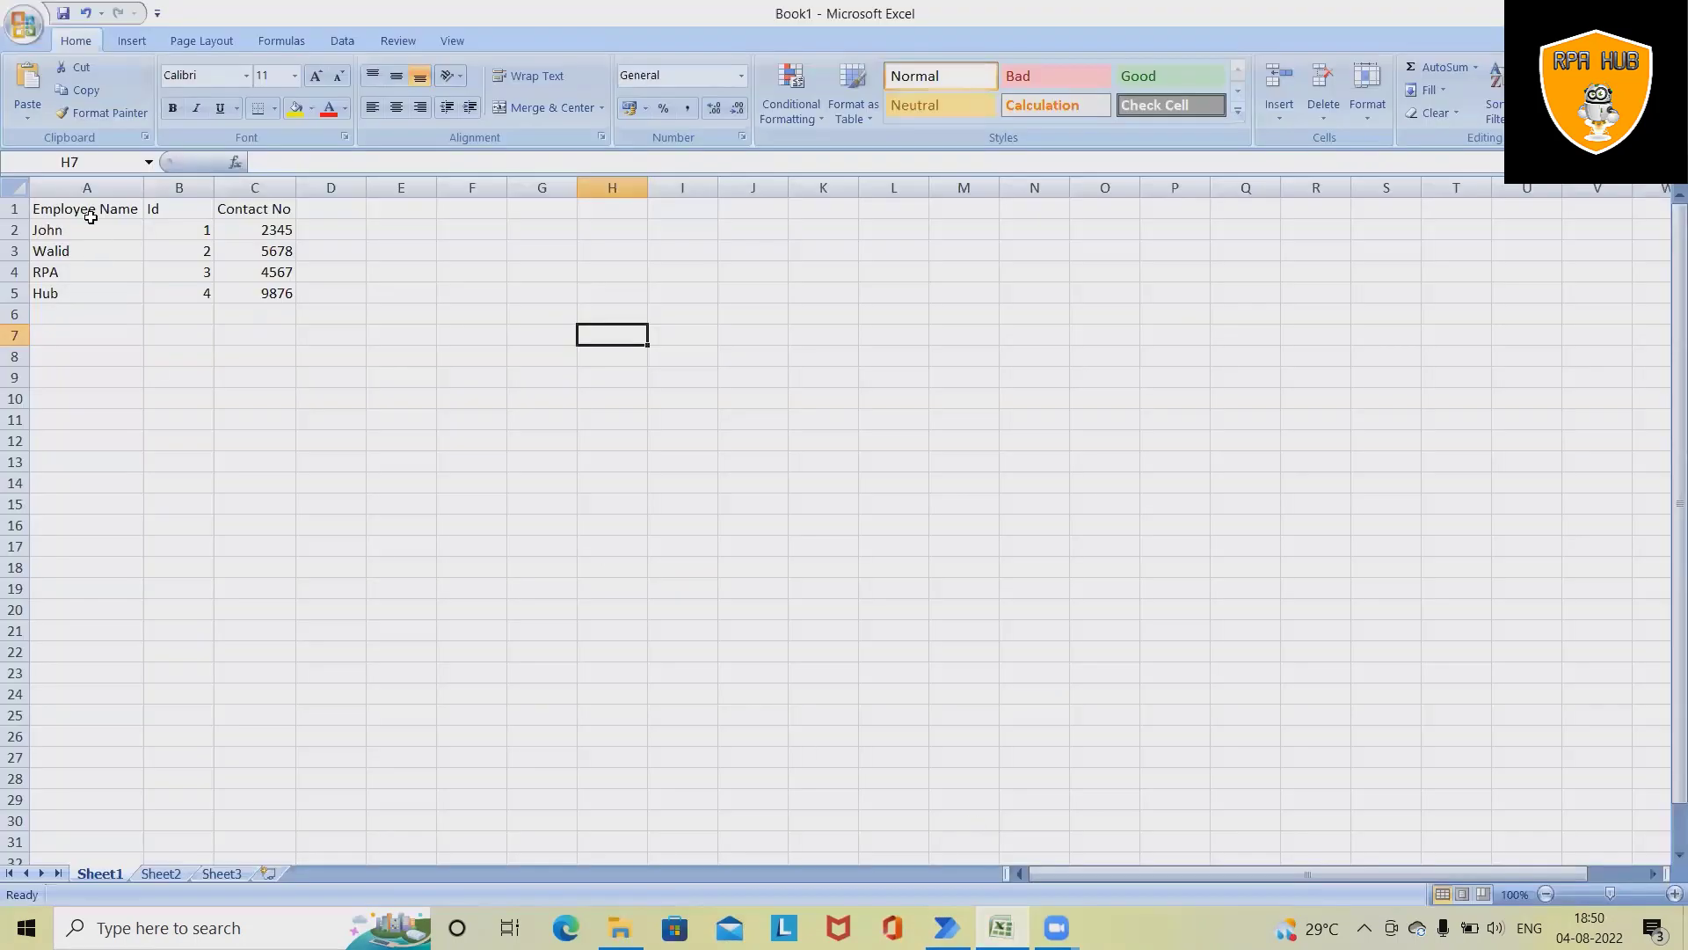
{"action": "left_click", "coordinate": [76, 188]}
{"action": "left_click", "coordinate": [75, 204]}
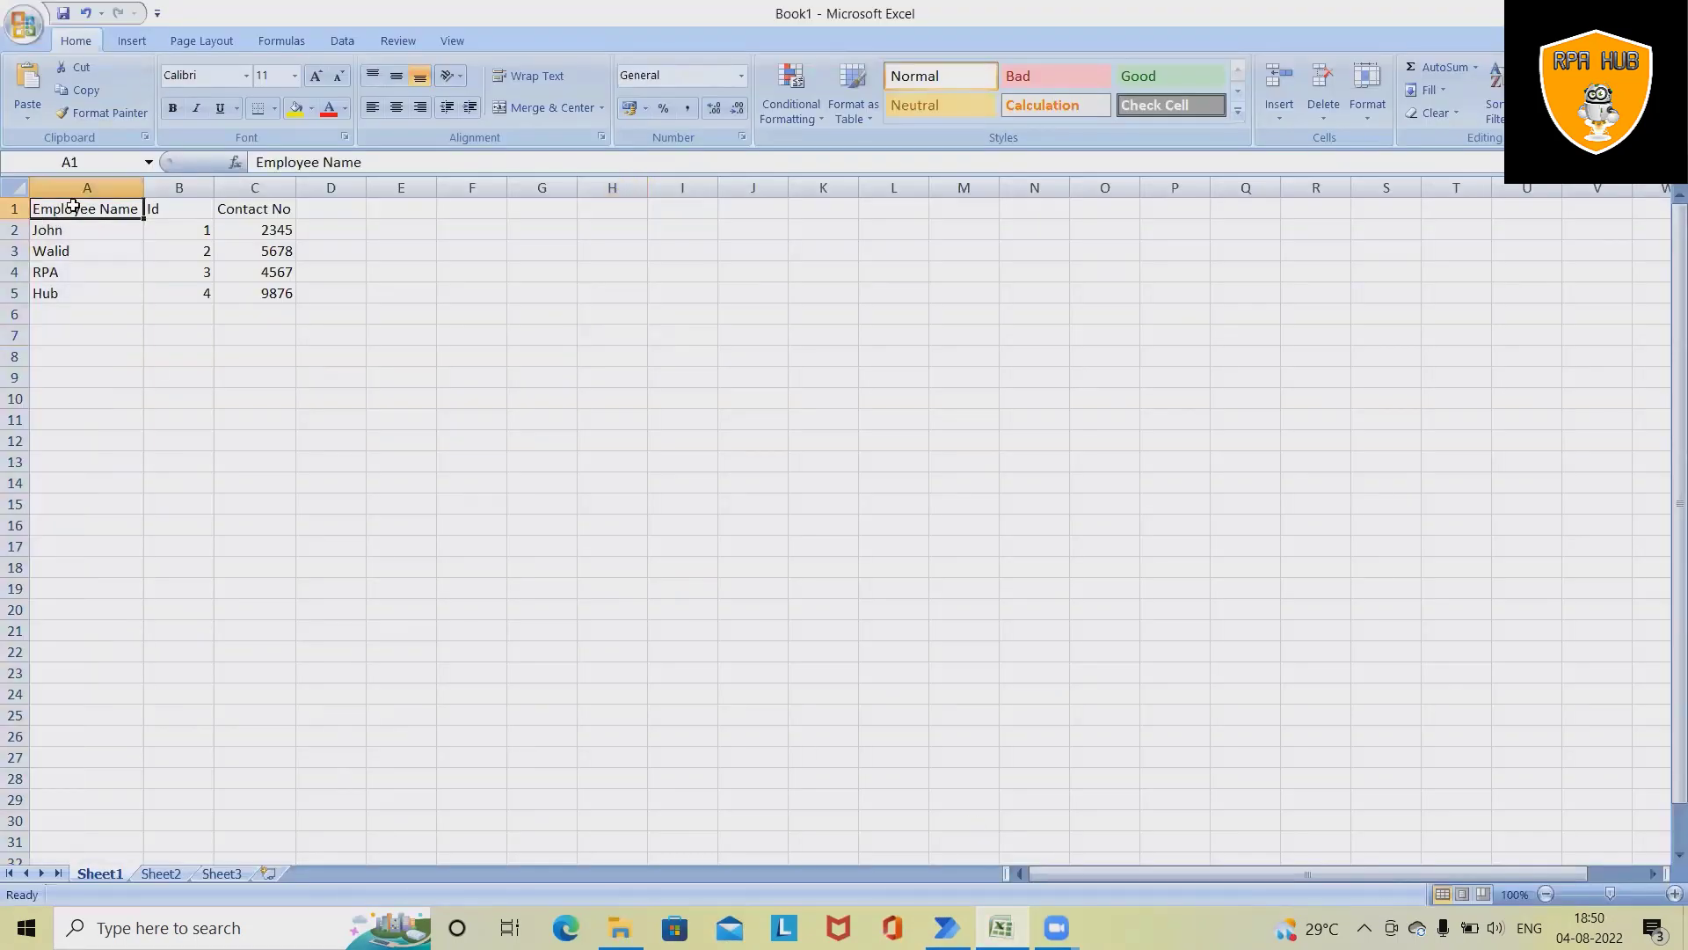
{"action": "left_click", "coordinate": [301, 299]}
{"action": "left_click", "coordinate": [282, 297]}
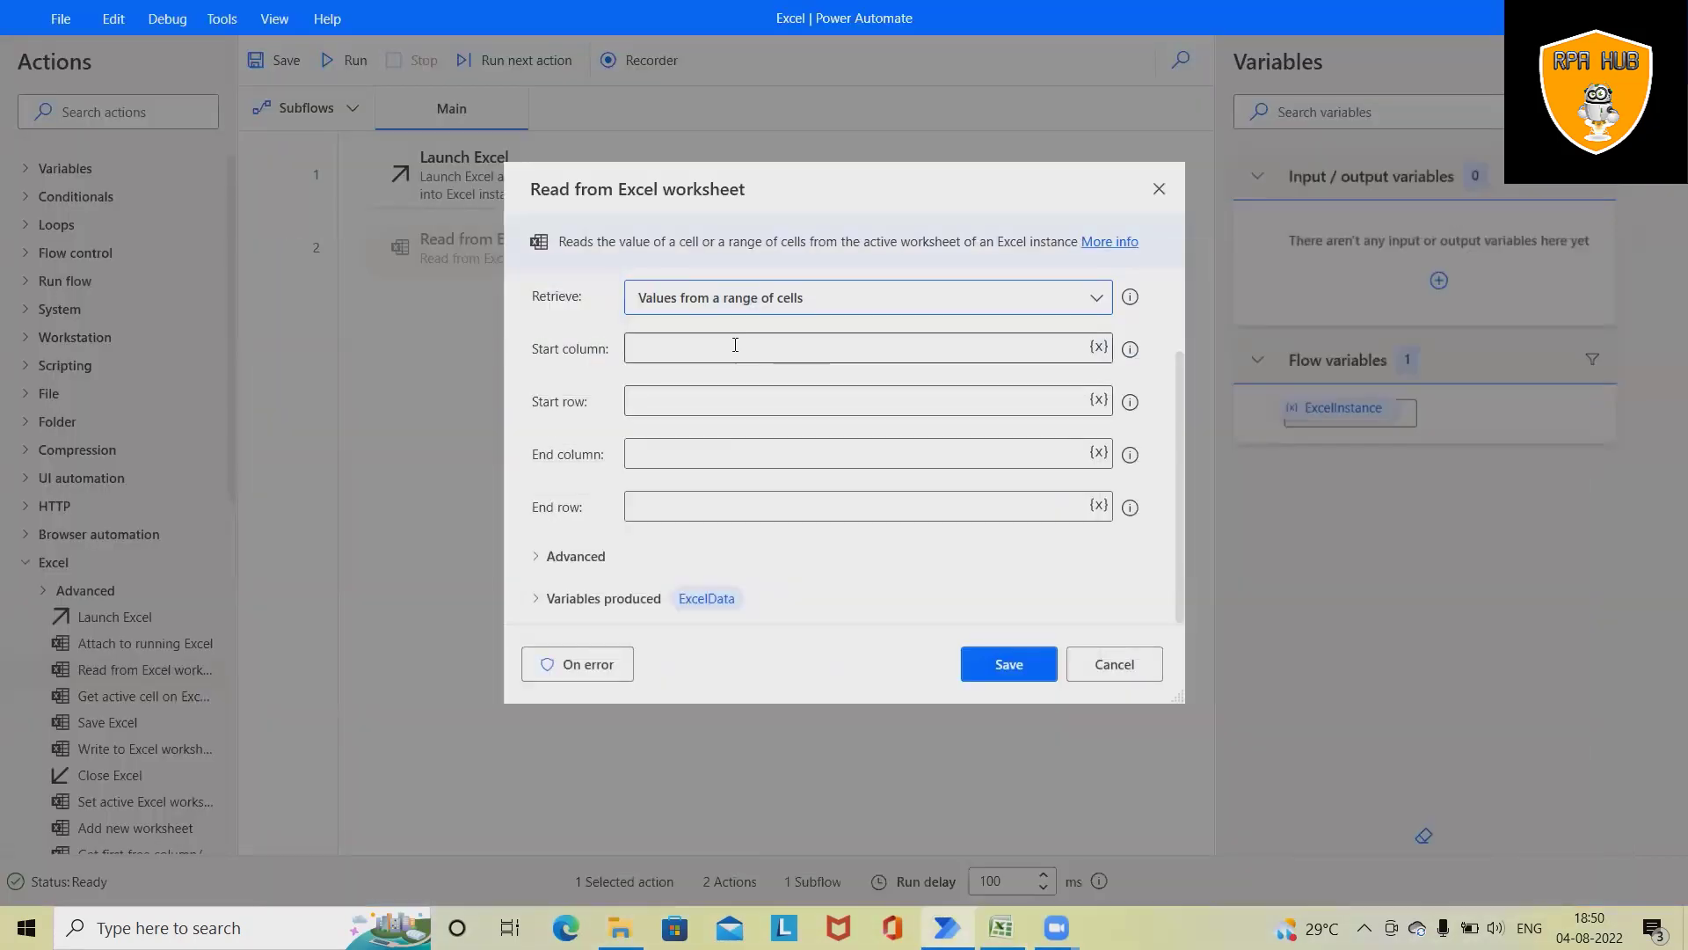
Recheck columns A–C and rows 1 to 5, then switch back to the read settings.
{"action": "left_click", "coordinate": [736, 344]}
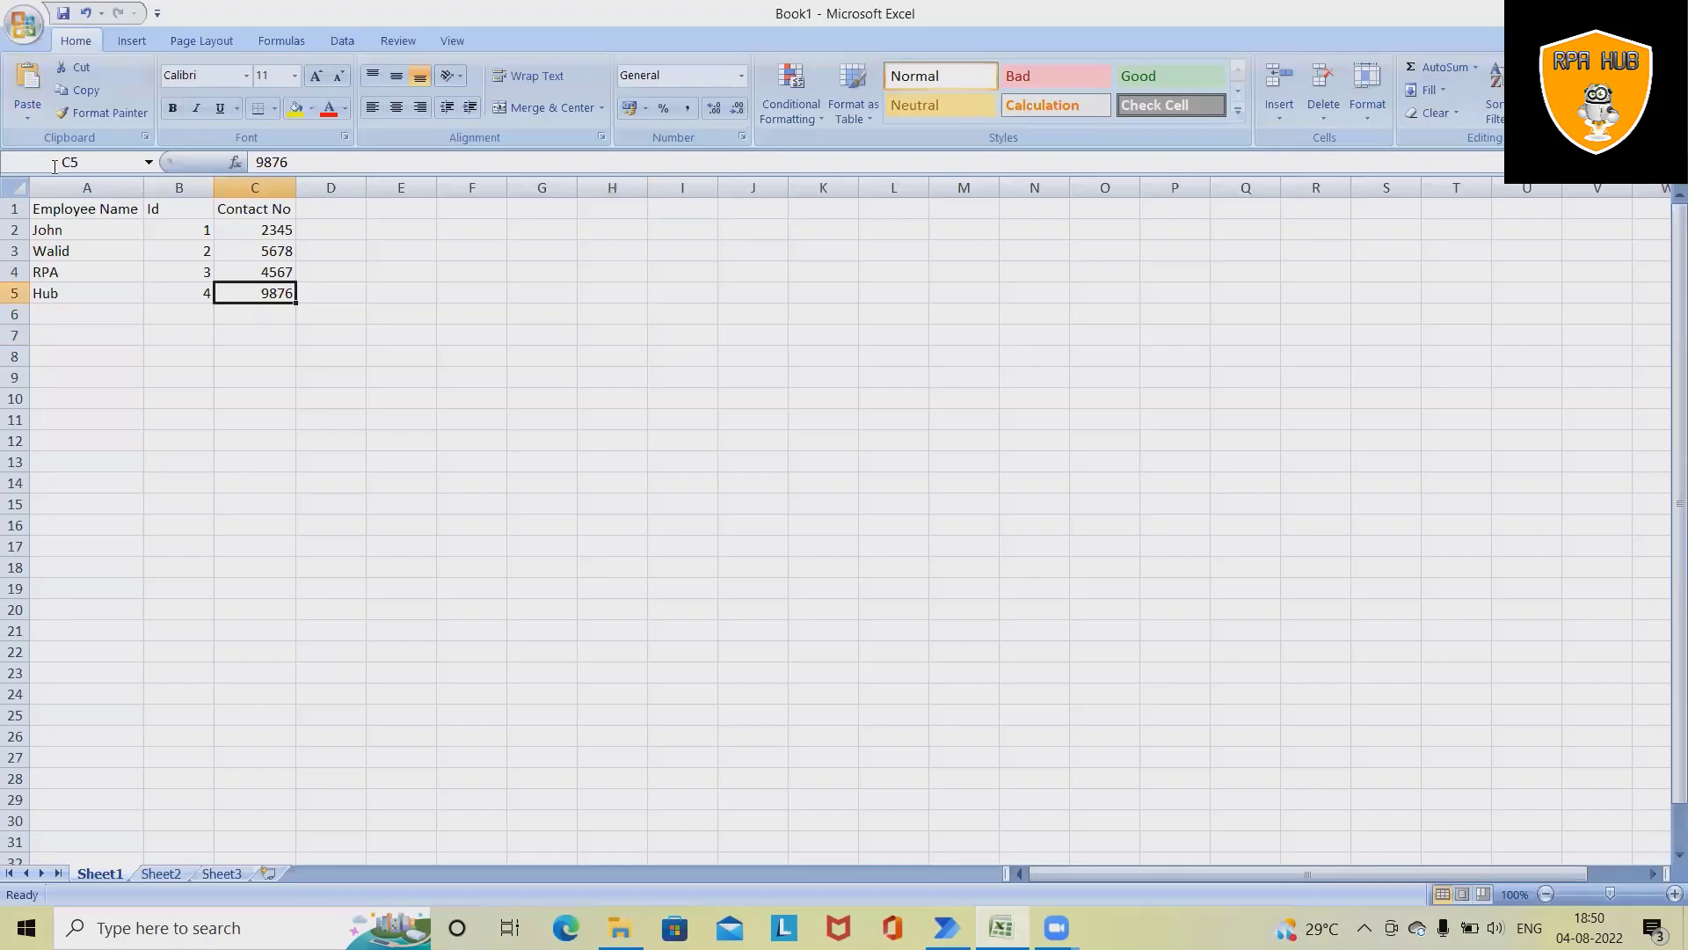
{"action": "left_click", "coordinate": [85, 186]}
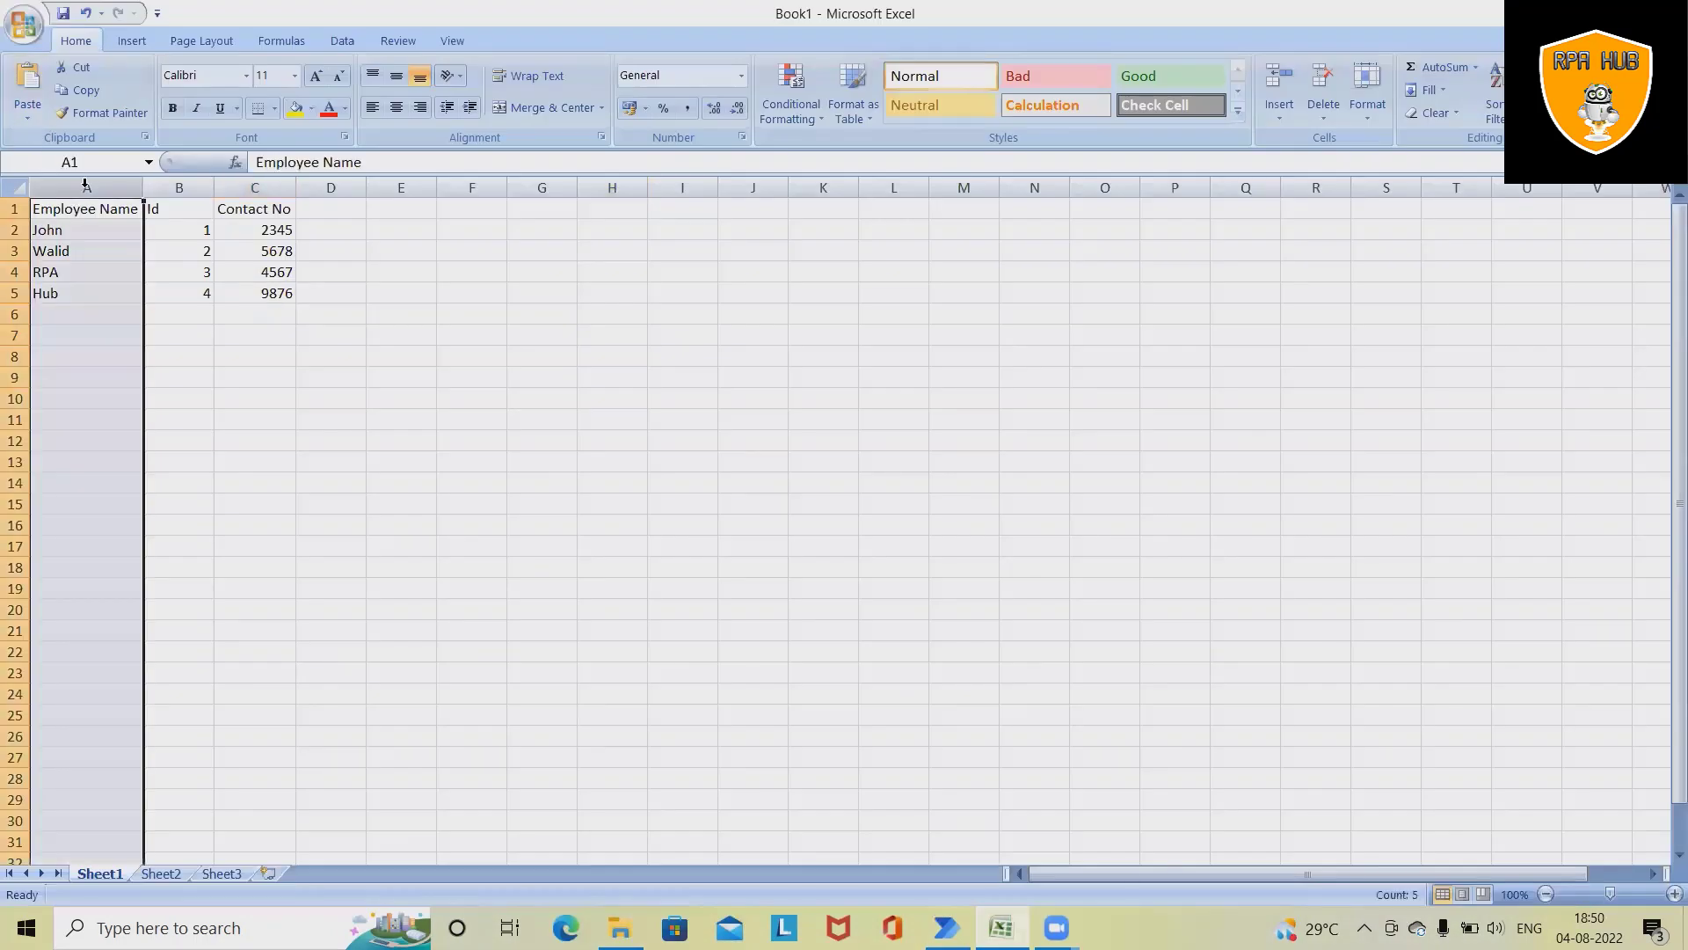
{"action": "left_click", "coordinate": [14, 209]}
{"action": "left_click", "coordinate": [91, 179]}
{"action": "left_click", "coordinate": [350, 186]}
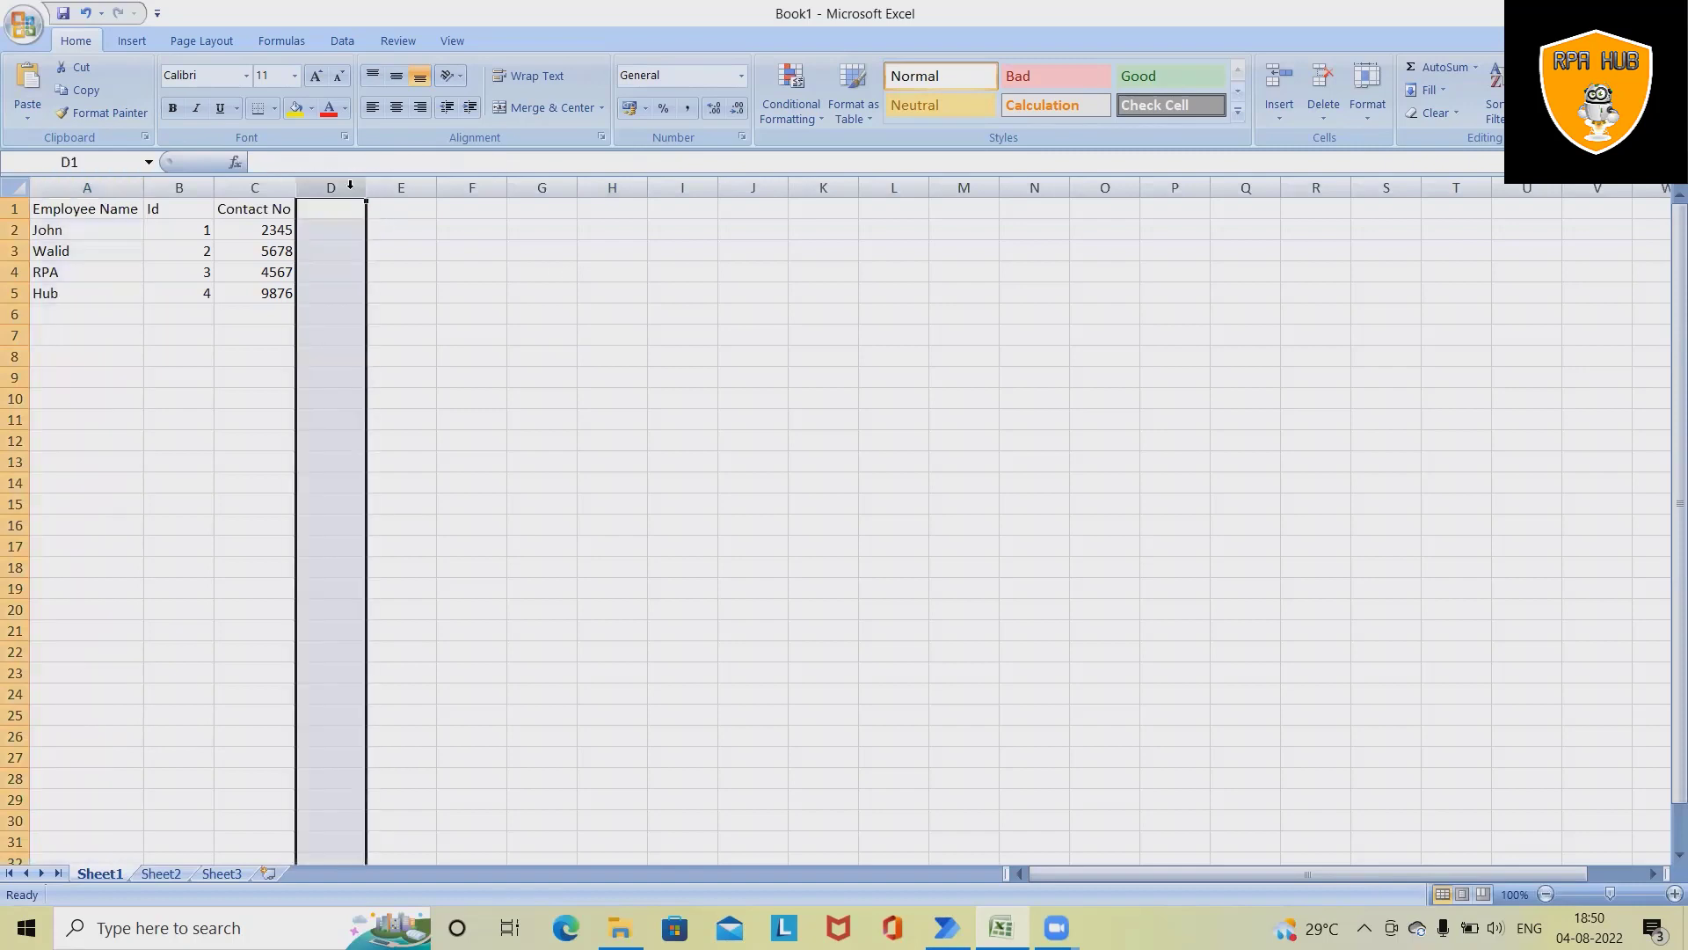
{"action": "left_click", "coordinate": [14, 204]}
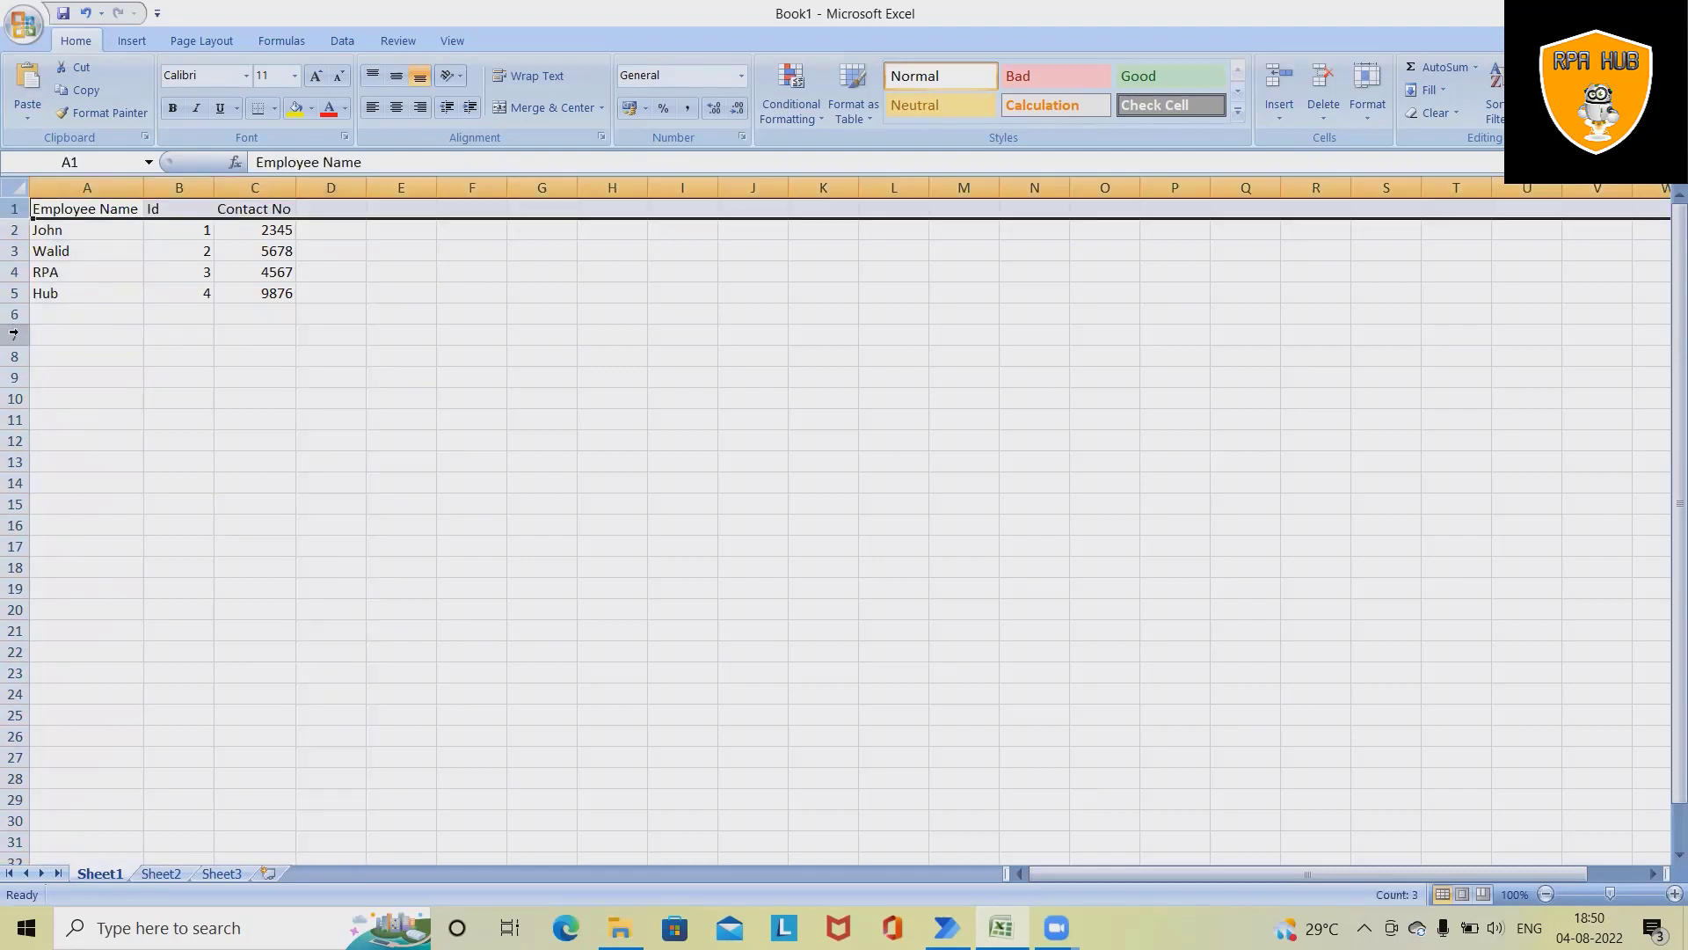
{"action": "left_click", "coordinate": [14, 293]}
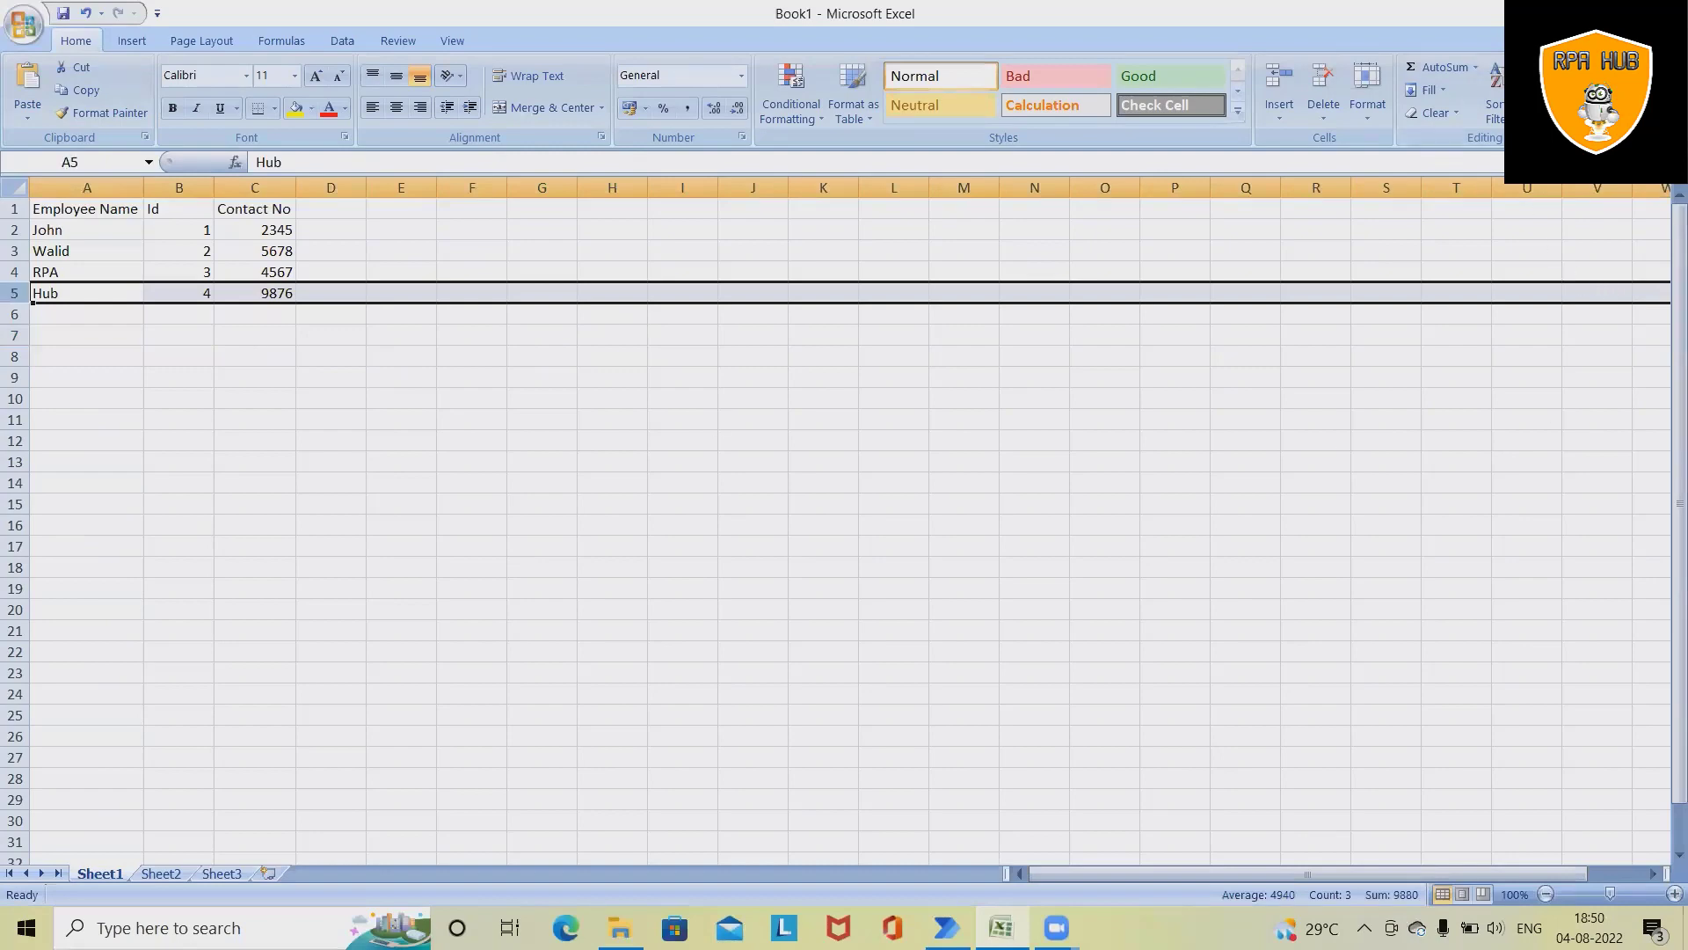
{"action": "key", "text": "alt+Tab"}
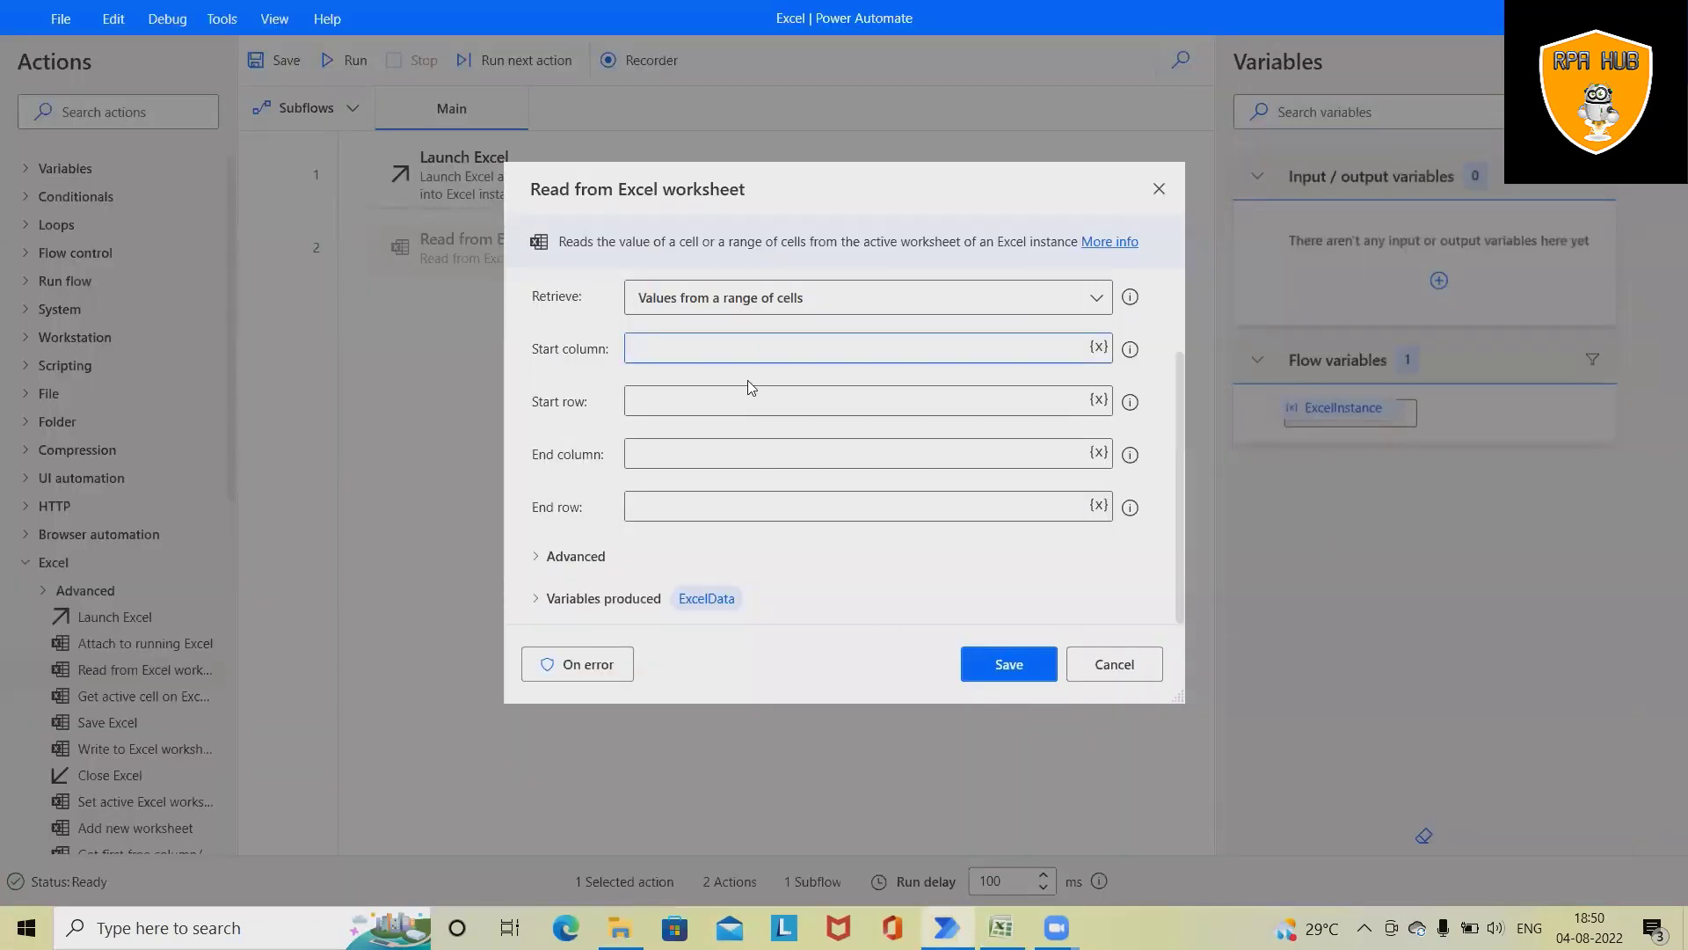
Set the read range to start column A, row 1, end column C, row 5, and save.
{"action": "type", "text": "A"}
{"action": "left_click", "coordinate": [762, 401]}
{"action": "type", "text": "1"}
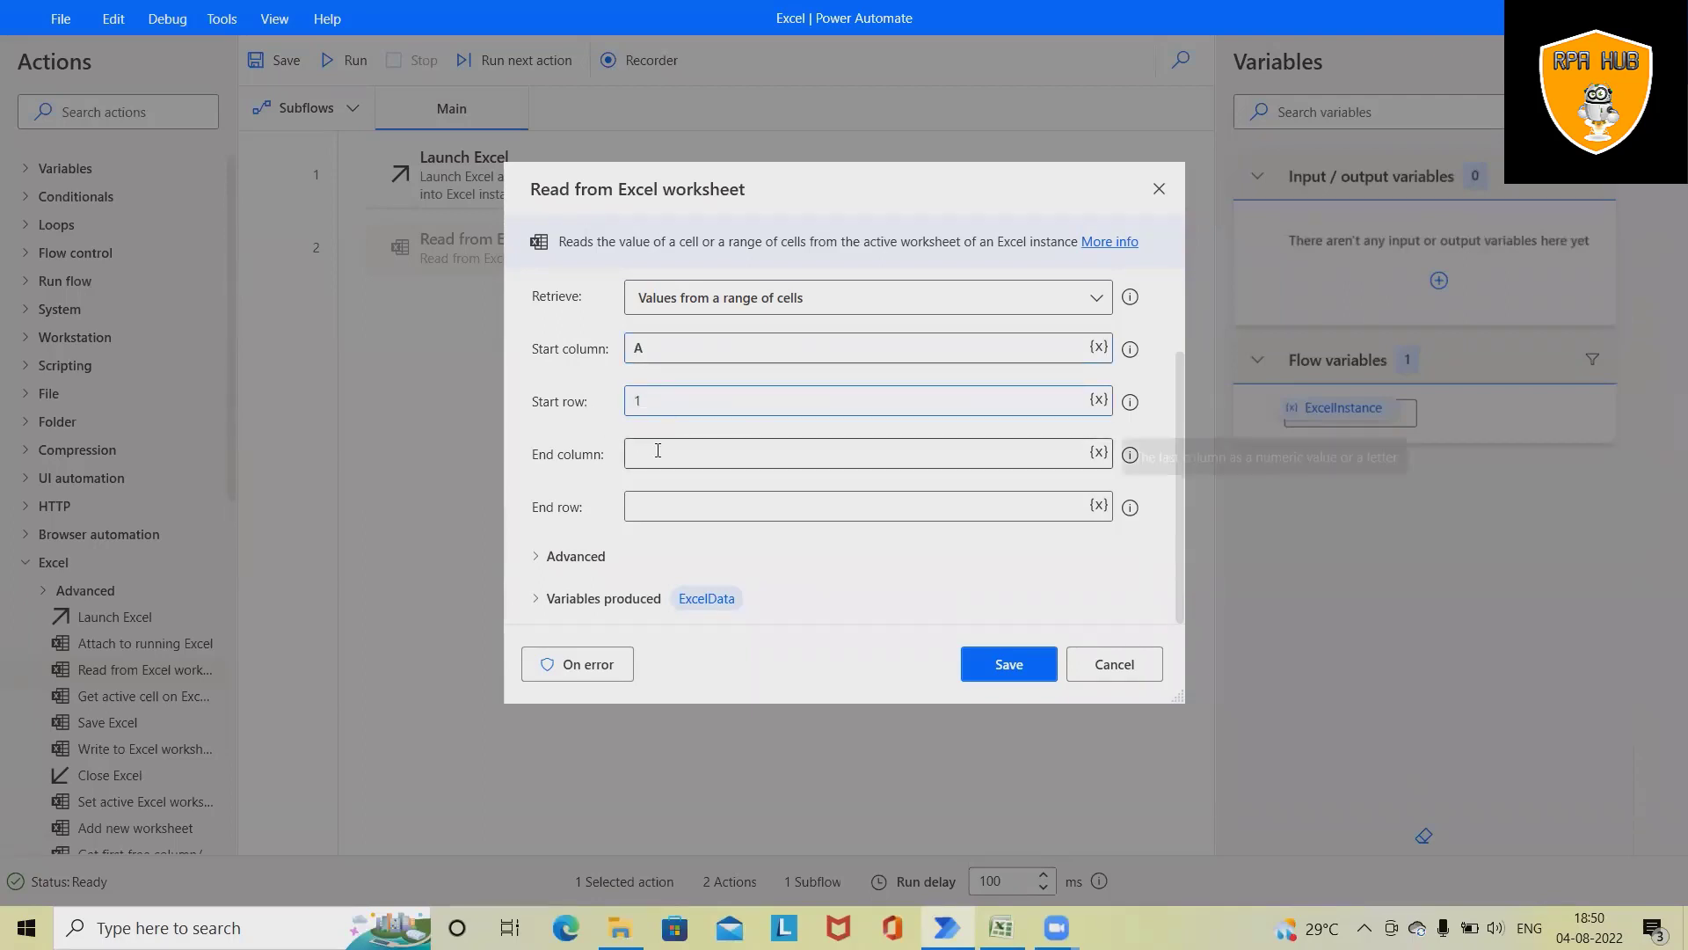
{"action": "left_click", "coordinate": [661, 456]}
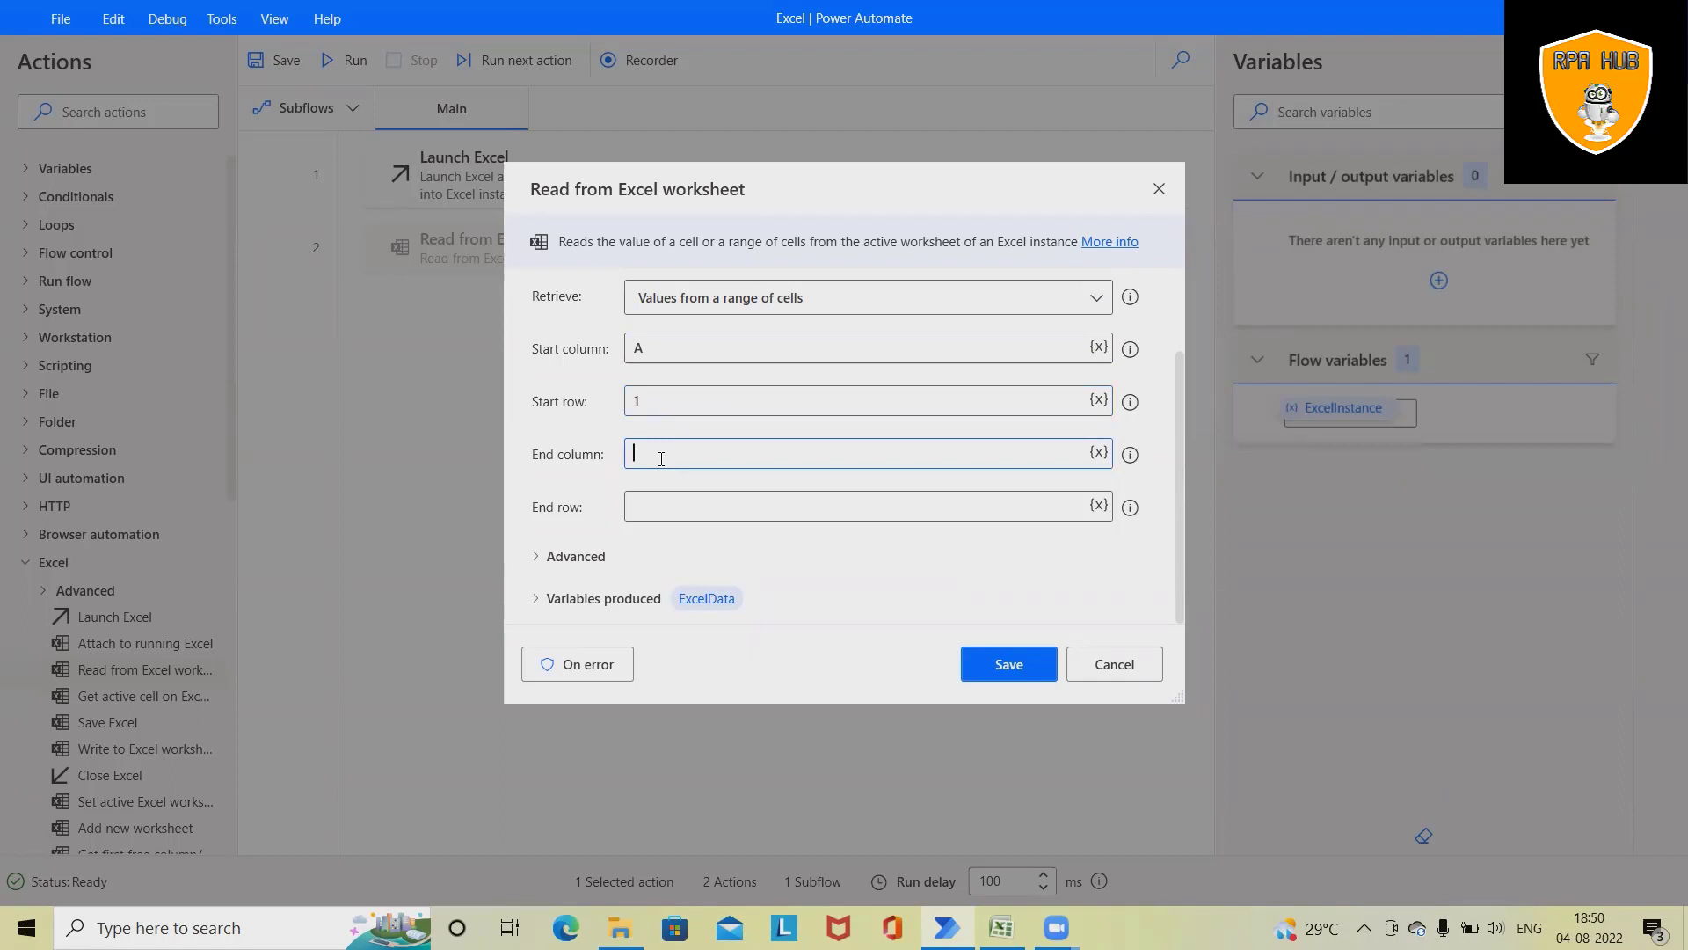
{"action": "type", "text": "C"}
{"action": "type", "text": "5"}
{"action": "left_click", "coordinate": [1015, 665]}
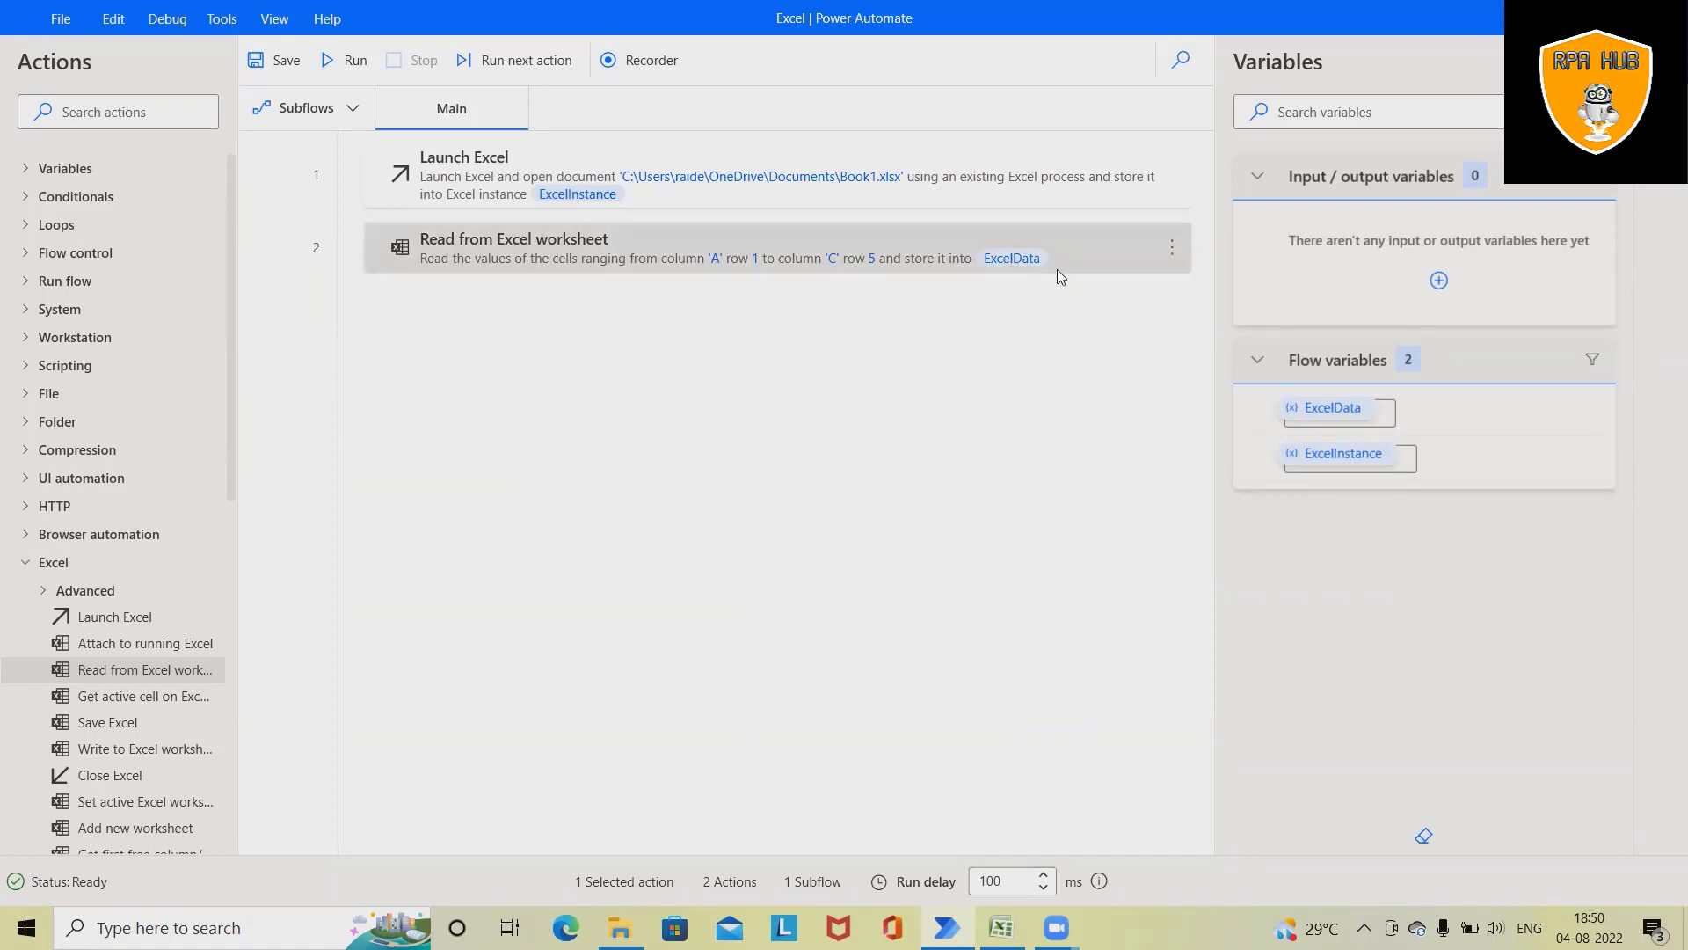
Reopen the read step, confirm it produces ExcelData, and save again.
{"action": "double_click", "coordinate": [677, 243]}
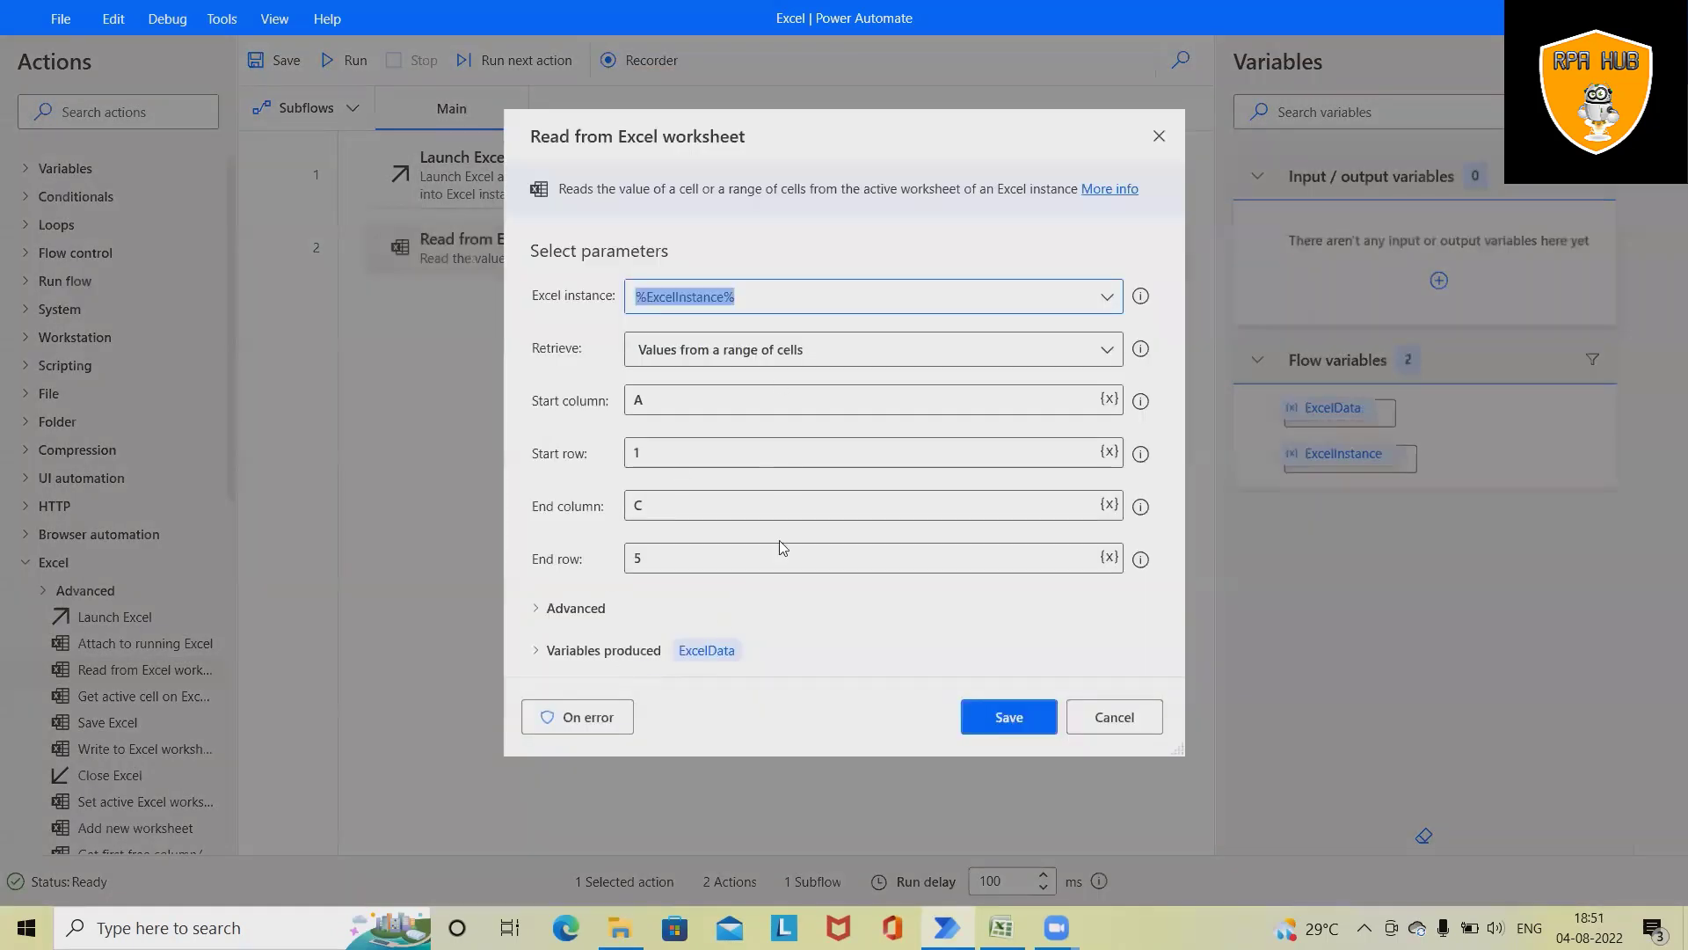
{"action": "left_click", "coordinate": [536, 652]}
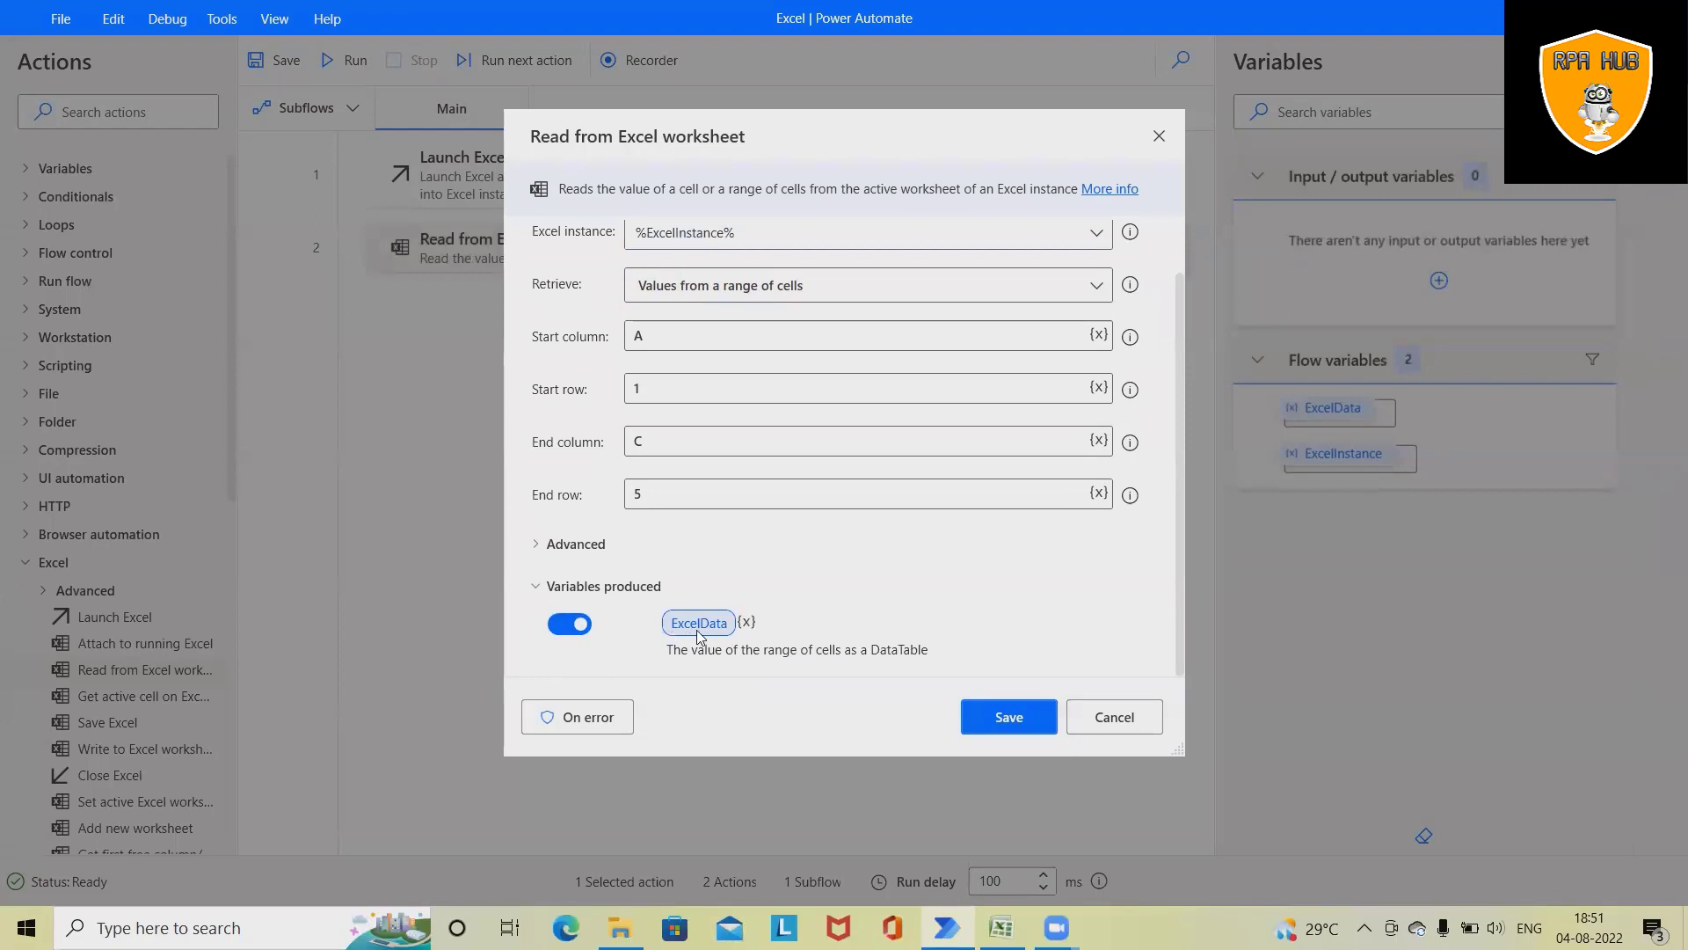
{"action": "left_click", "coordinate": [1008, 717]}
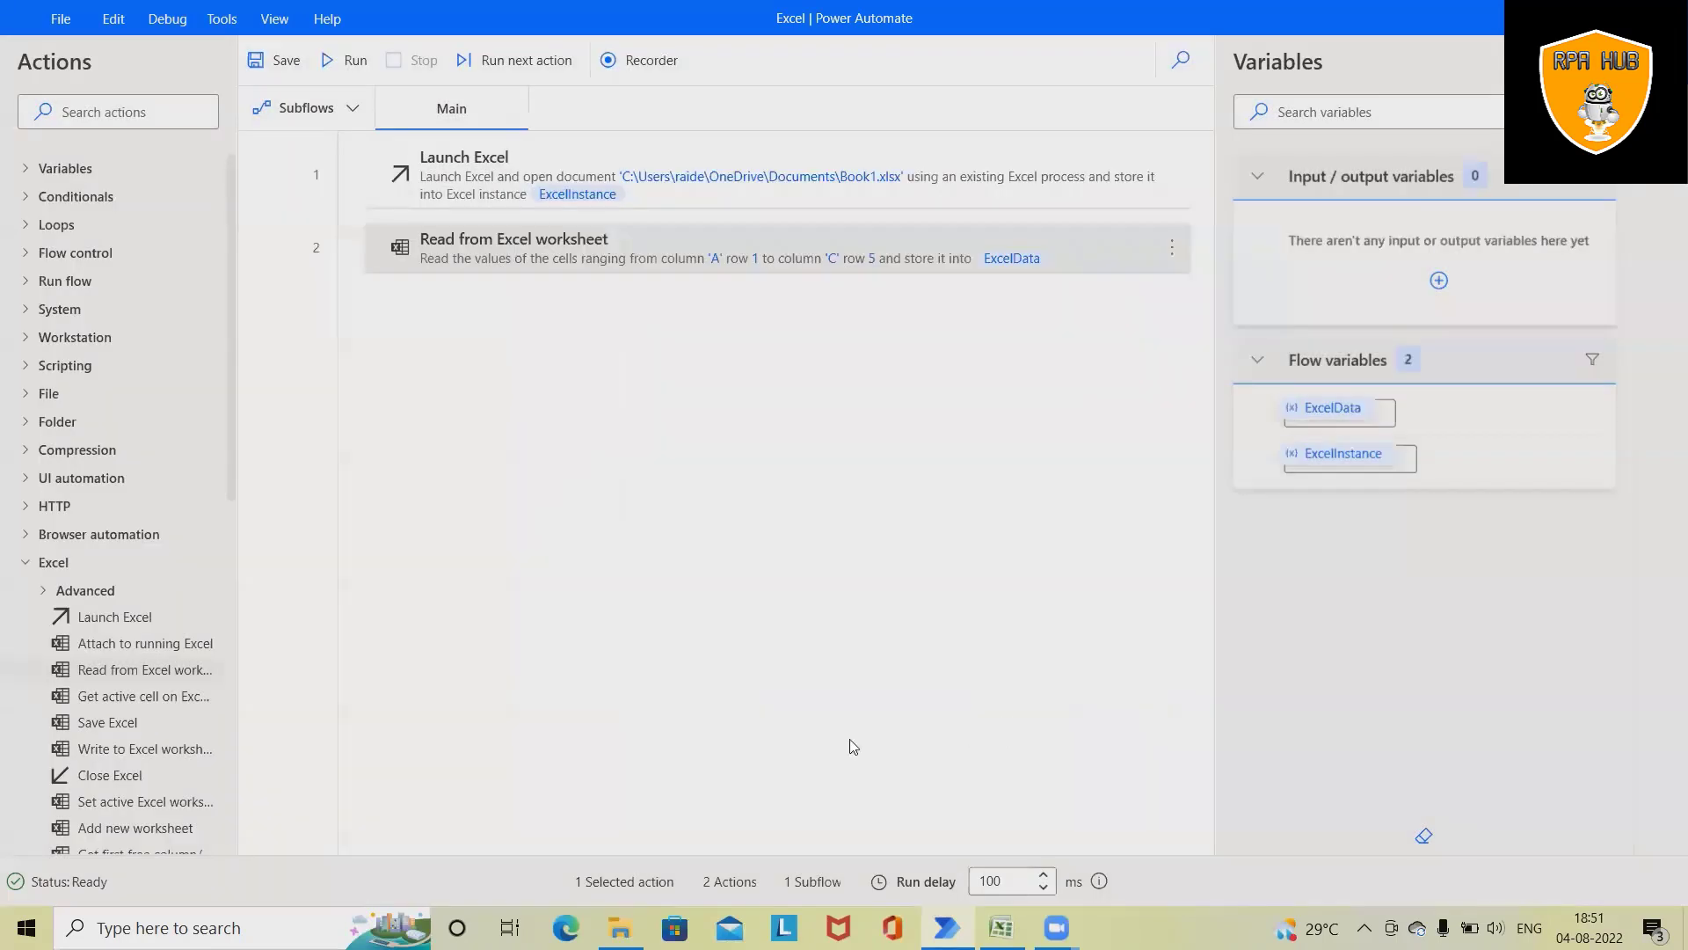
Add a Display message step titled 'Extract Data' whose message is %ExcelData%.
{"action": "left_click", "coordinate": [105, 105]}
{"action": "type", "text": "messag"}
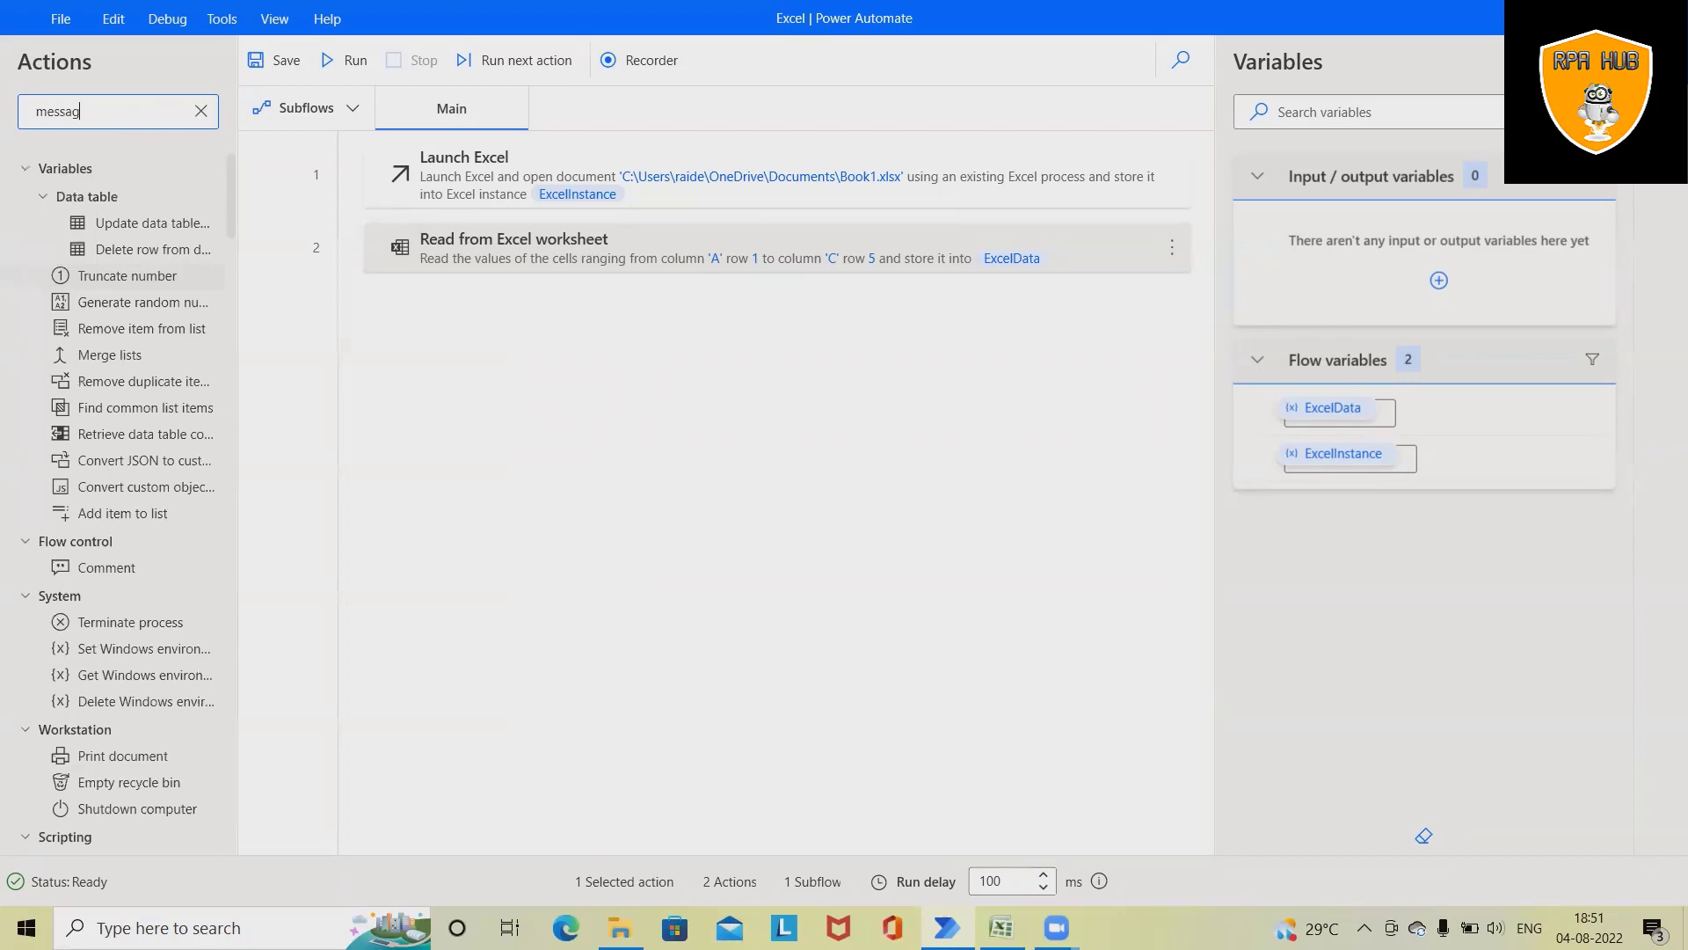
{"action": "type", "text": "e"}
{"action": "left_click_drag", "start_coordinate": [110, 542], "coordinate": [890, 350]}
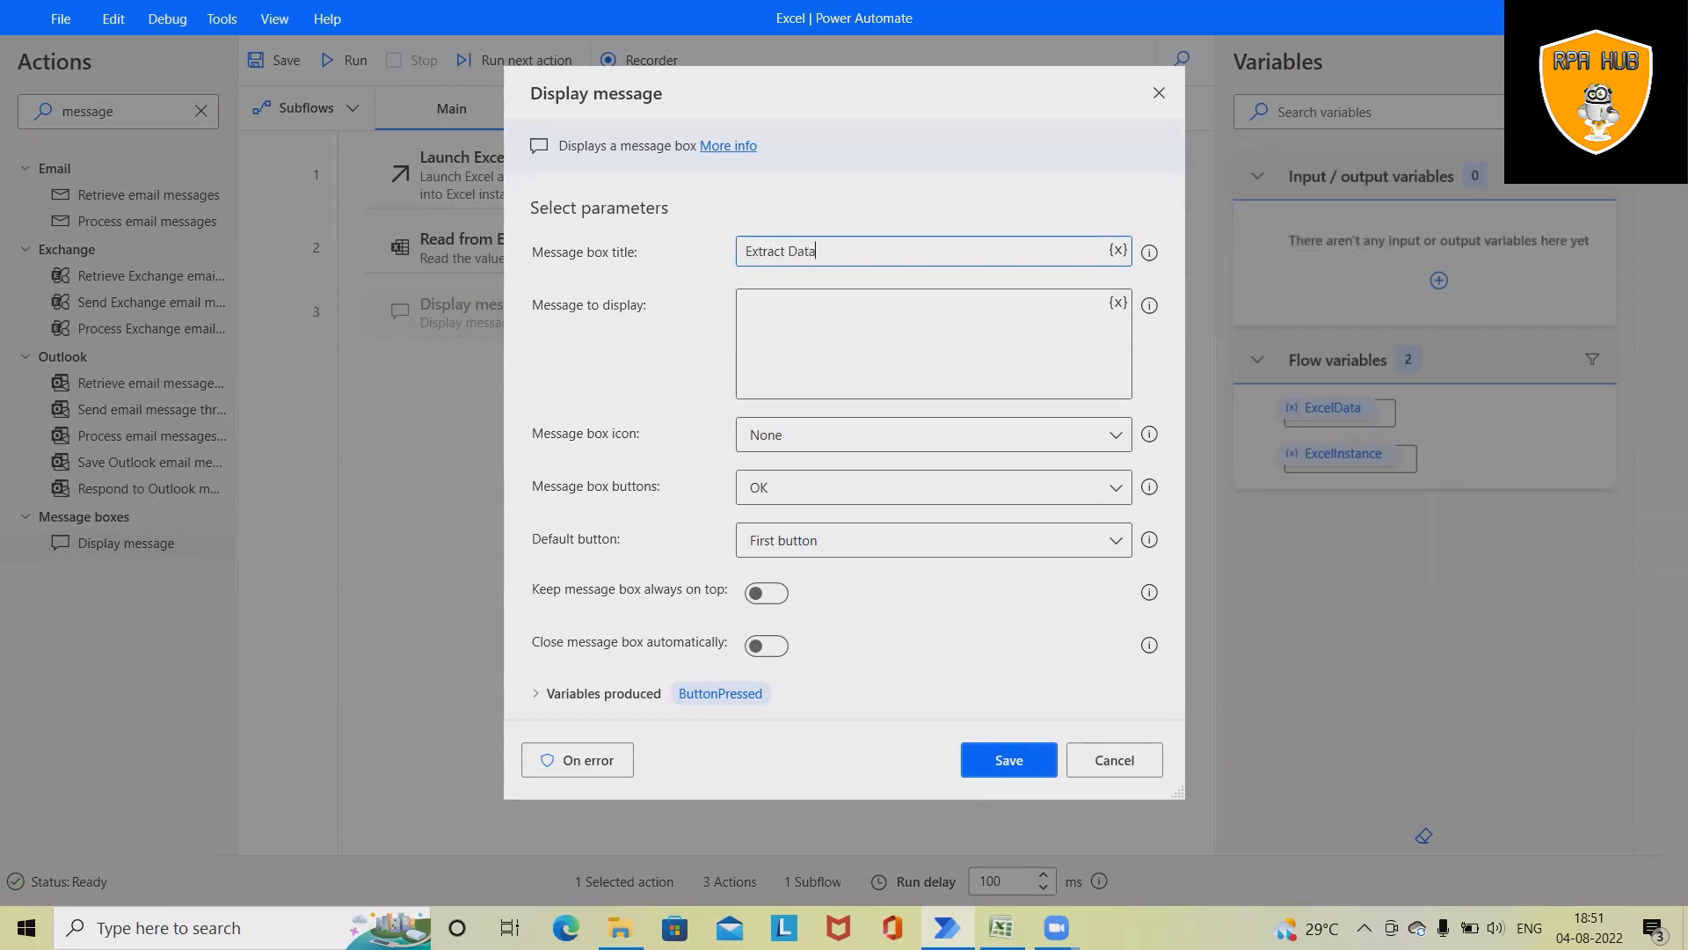
{"action": "left_click", "coordinate": [842, 320]}
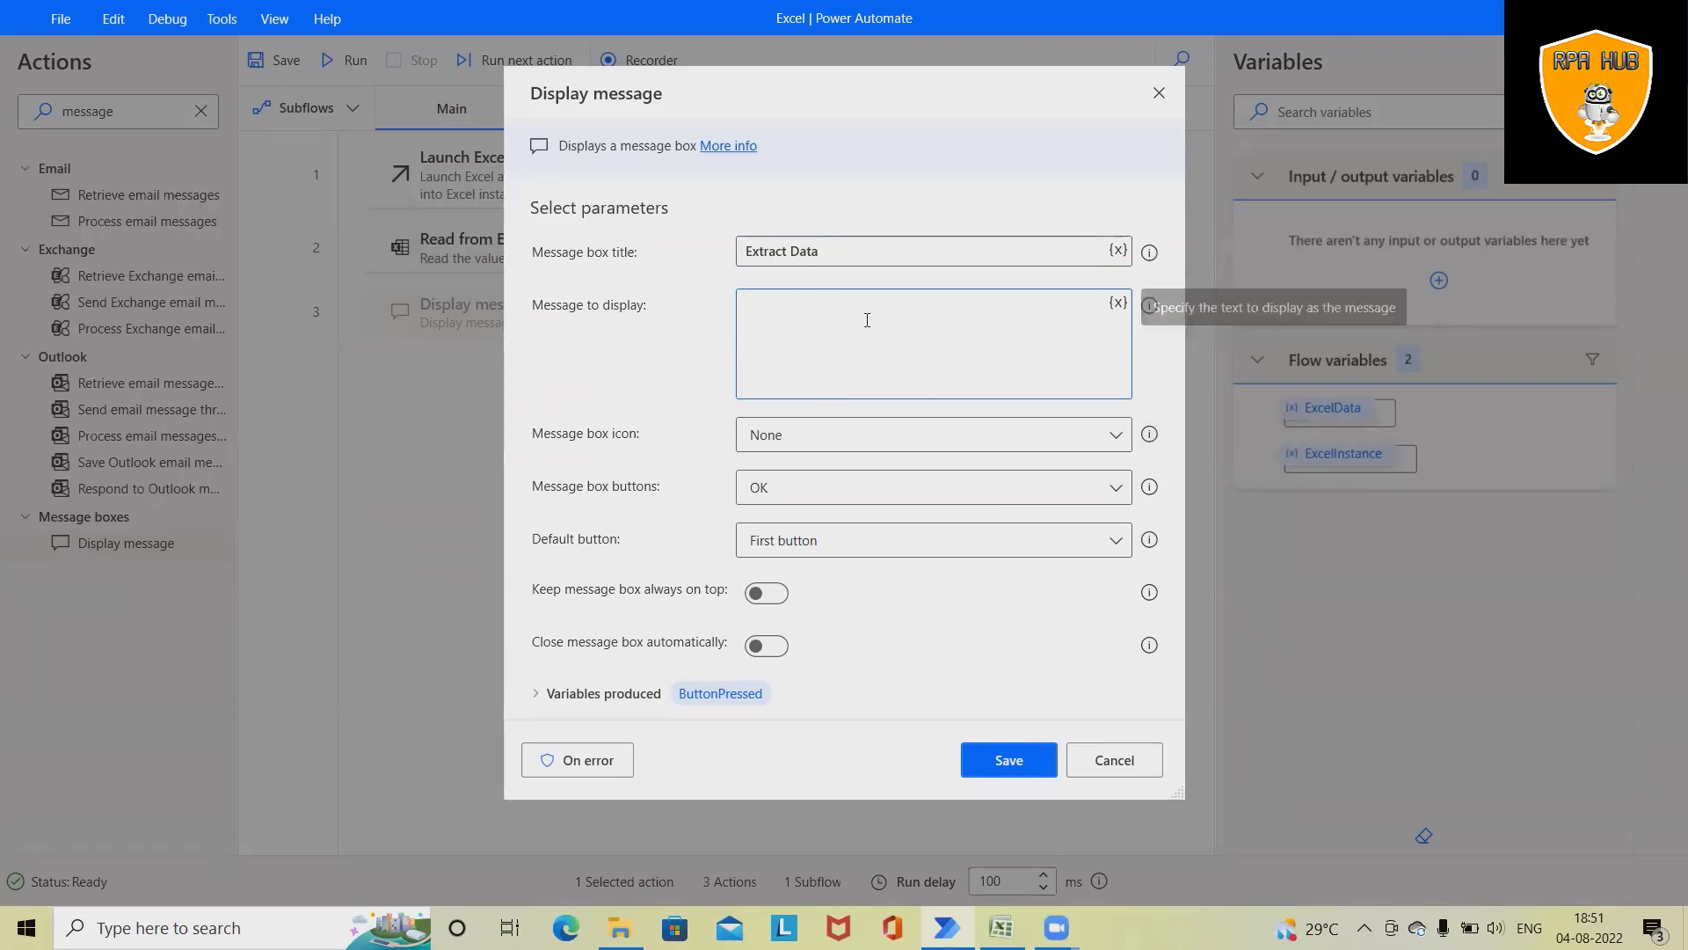
{"action": "type", "text": "T"}
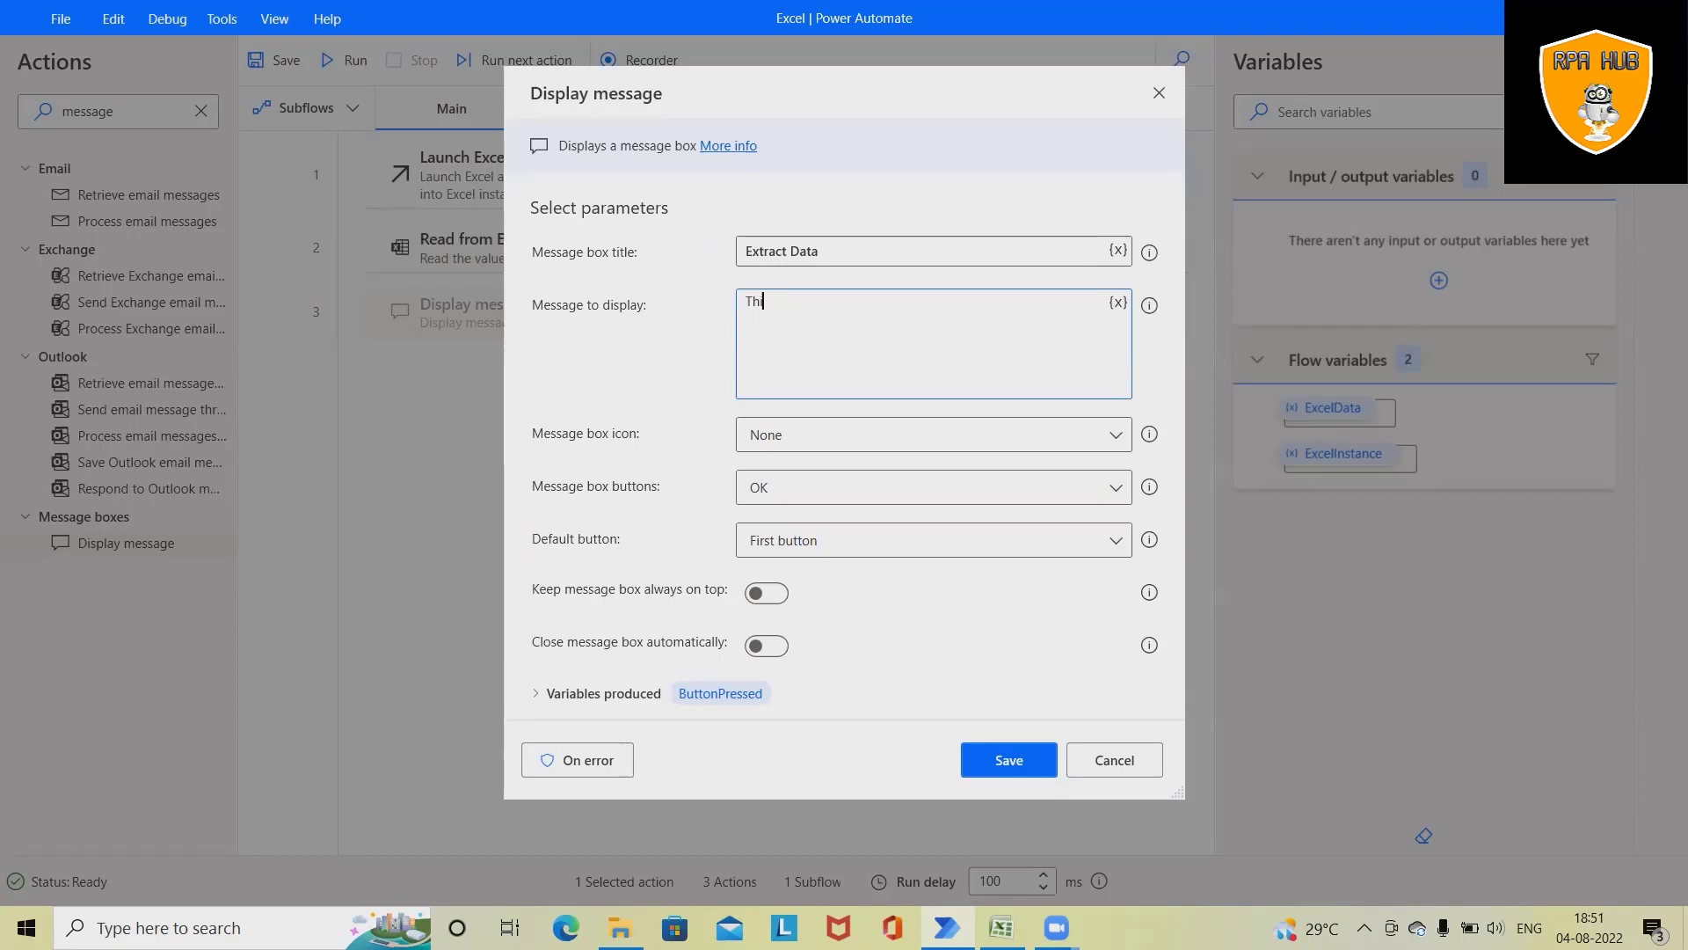
{"action": "left_click", "coordinate": [1119, 303]}
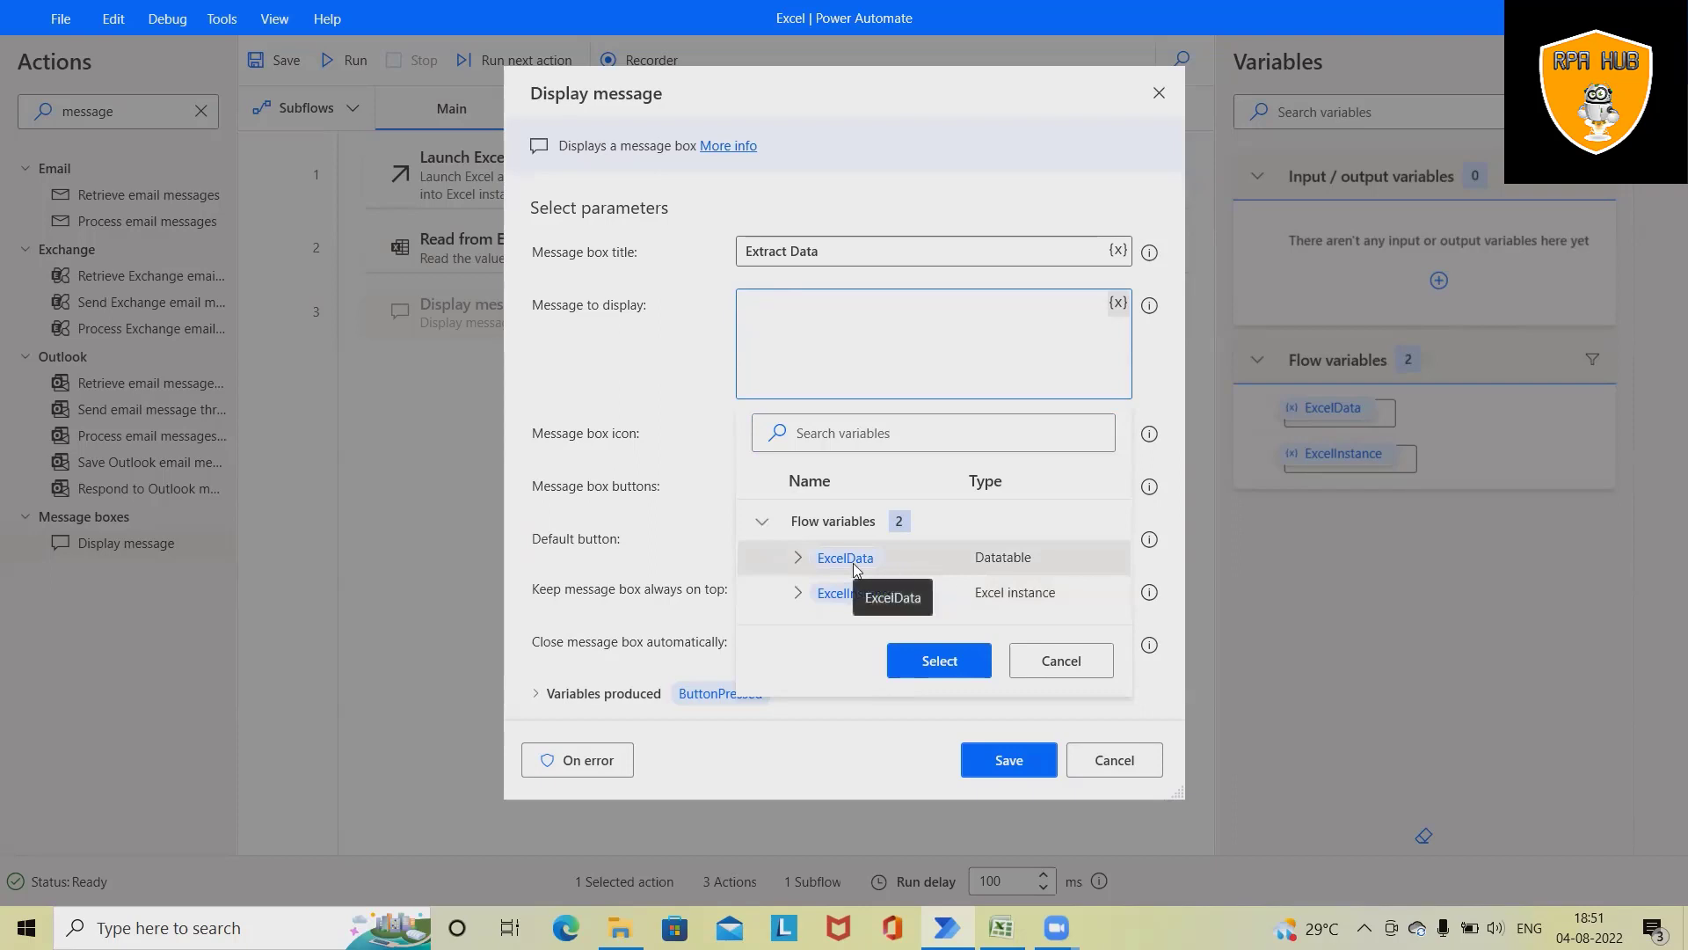
{"action": "left_click", "coordinate": [938, 661]}
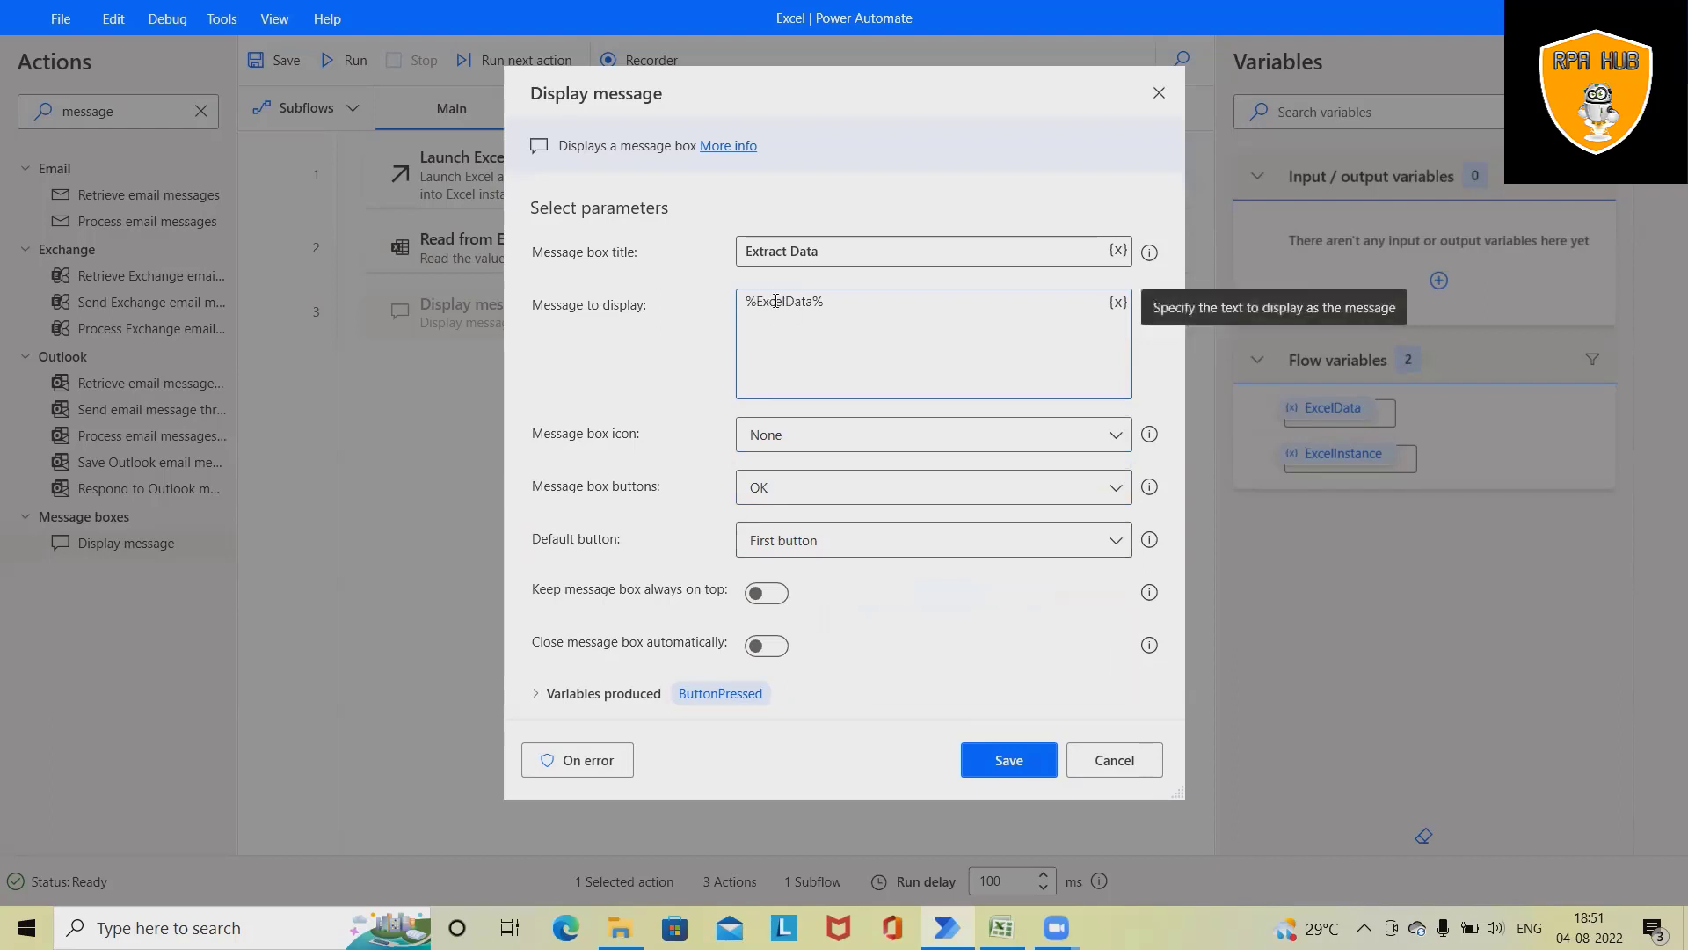
{"action": "left_click", "coordinate": [1000, 761]}
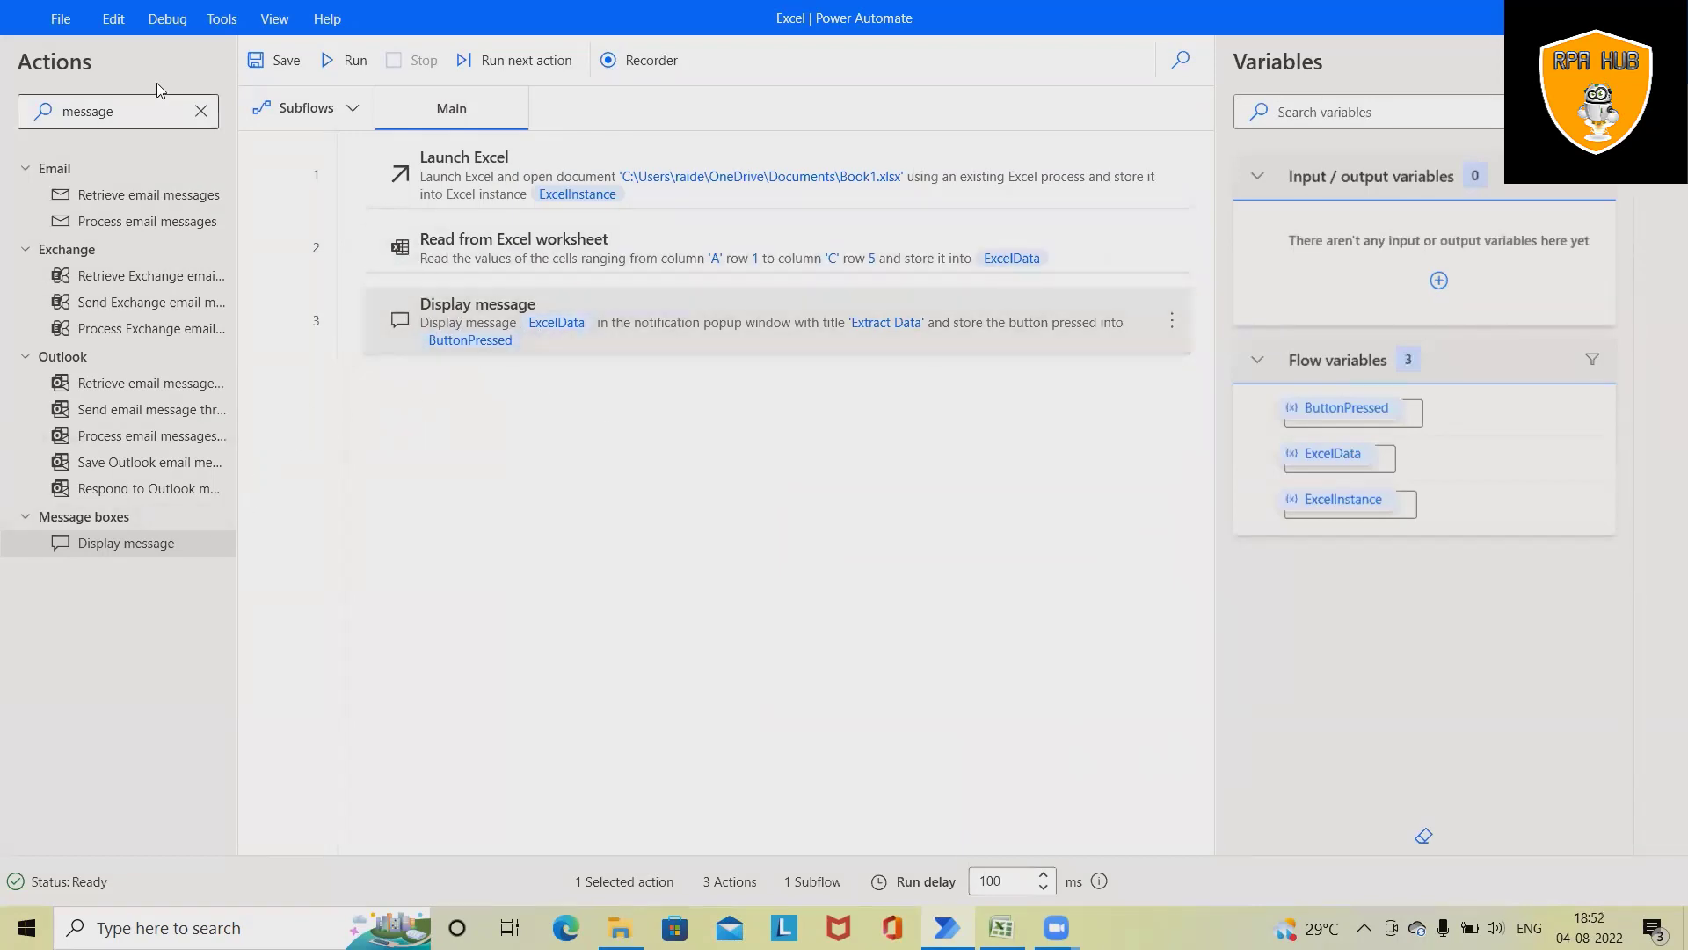
Add a Close Excel step set to 'Save document' before closing, then save the flow.
{"action": "left_click", "coordinate": [201, 112]}
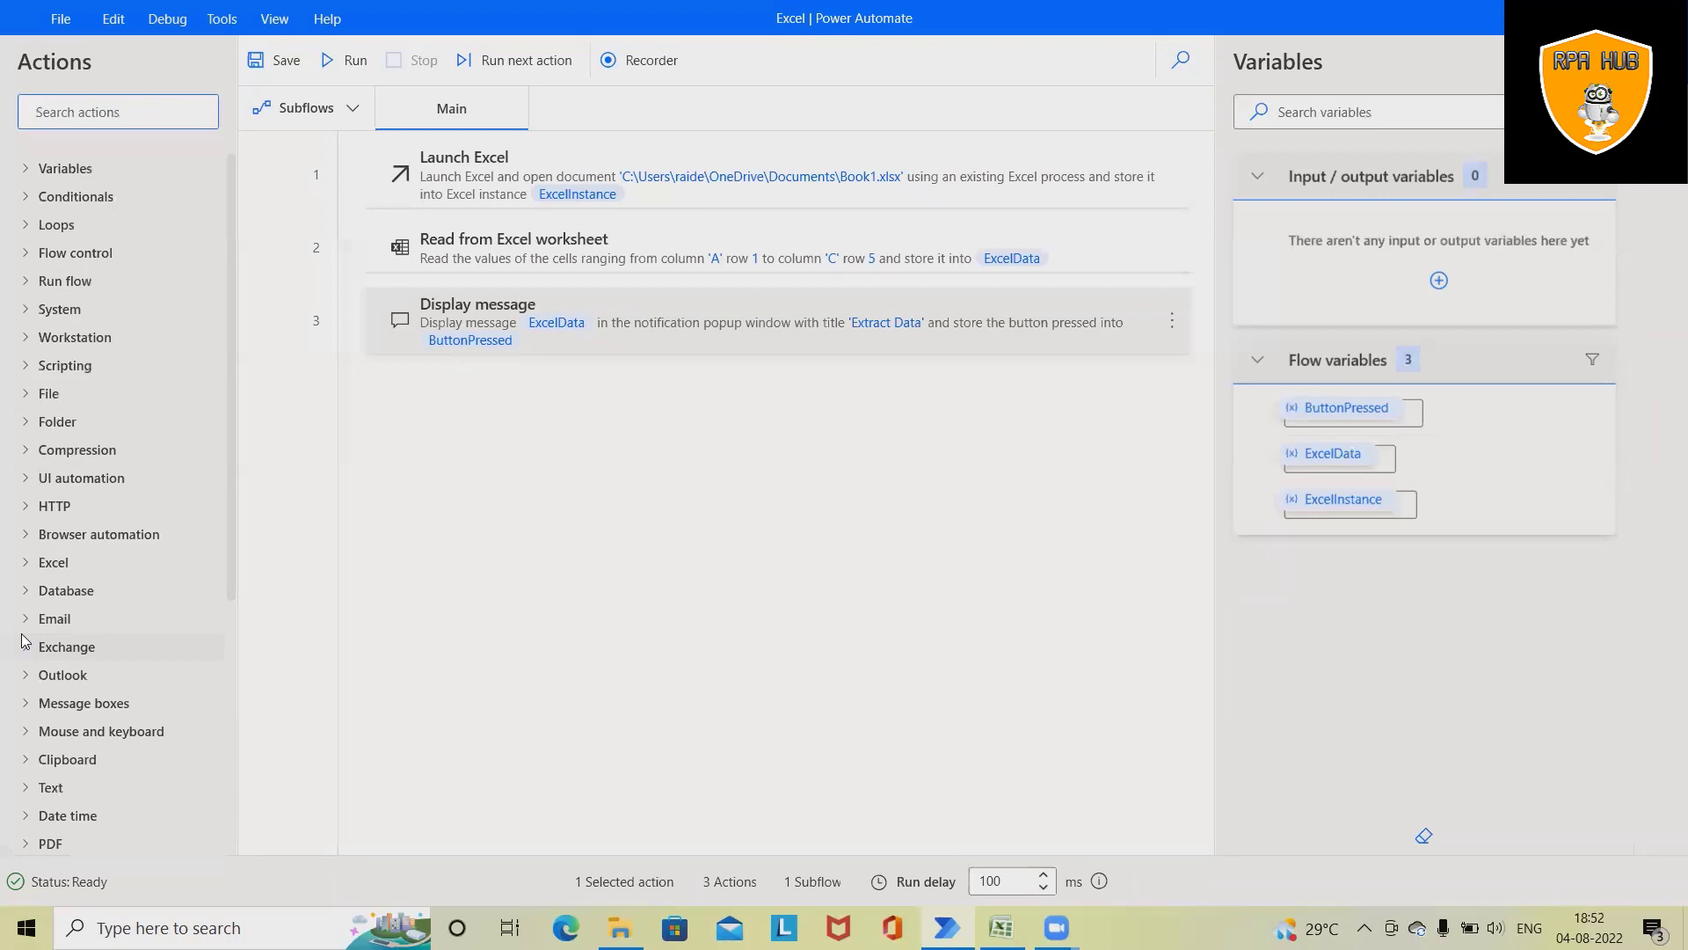
{"action": "left_click", "coordinate": [23, 567]}
{"action": "scroll", "coordinate": [23, 572], "scroll_direction": "down", "scroll_amount": 1}
{"action": "left_click_drag", "start_coordinate": [92, 724], "coordinate": [680, 414]}
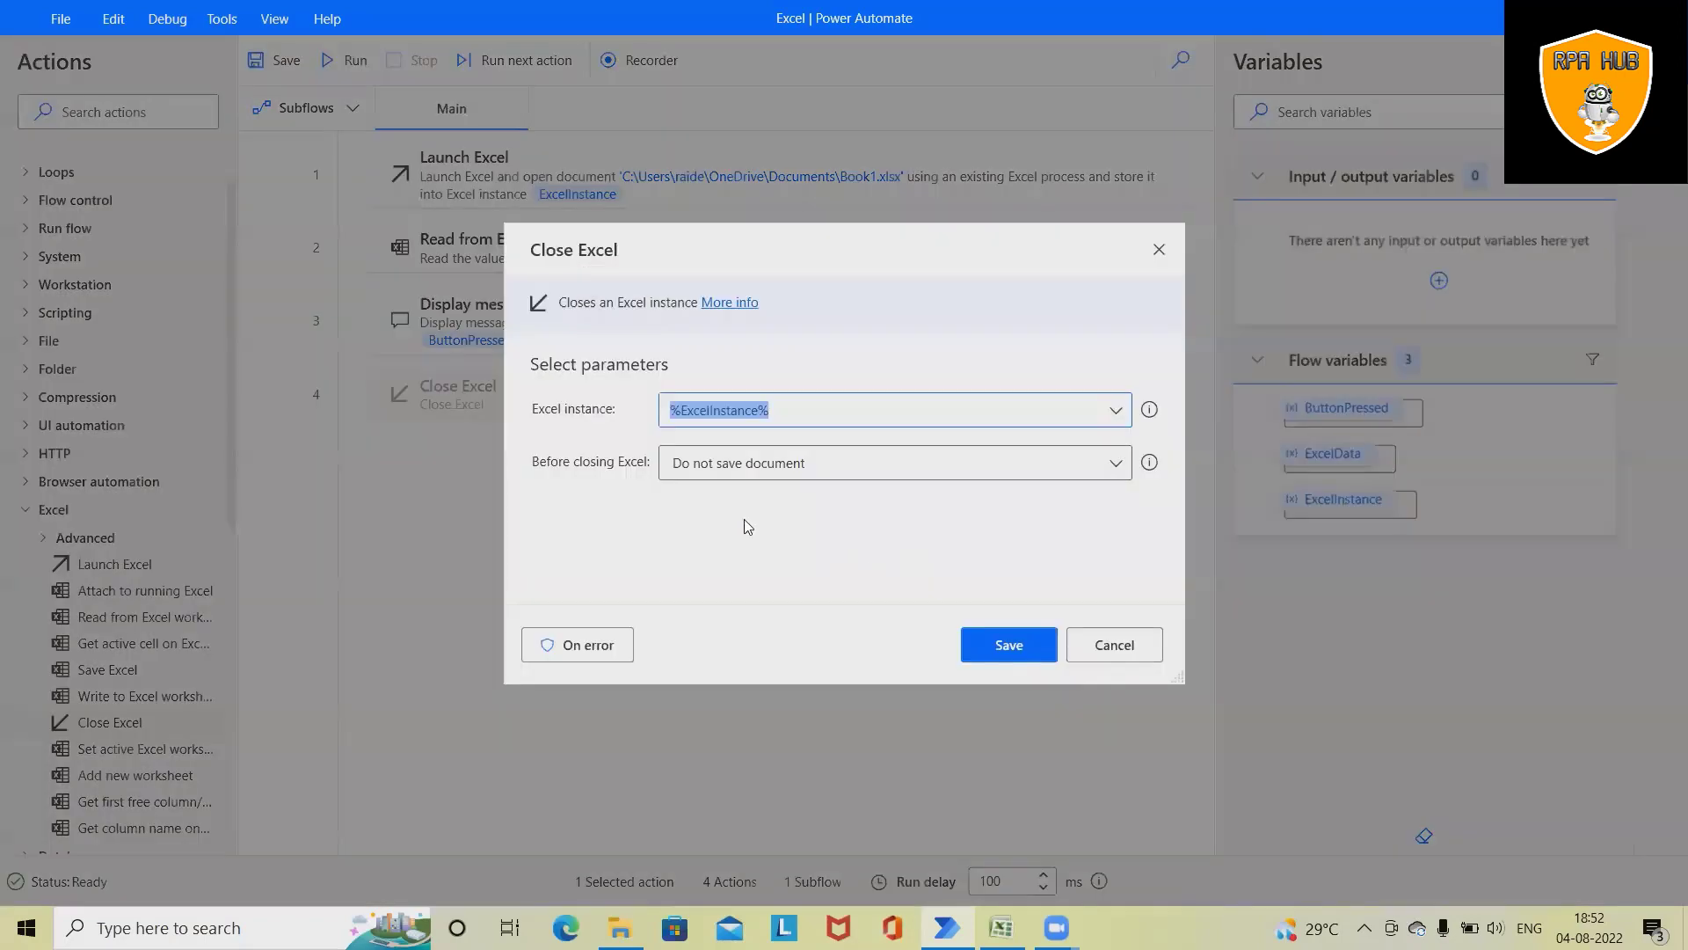
{"action": "left_click", "coordinate": [772, 467]}
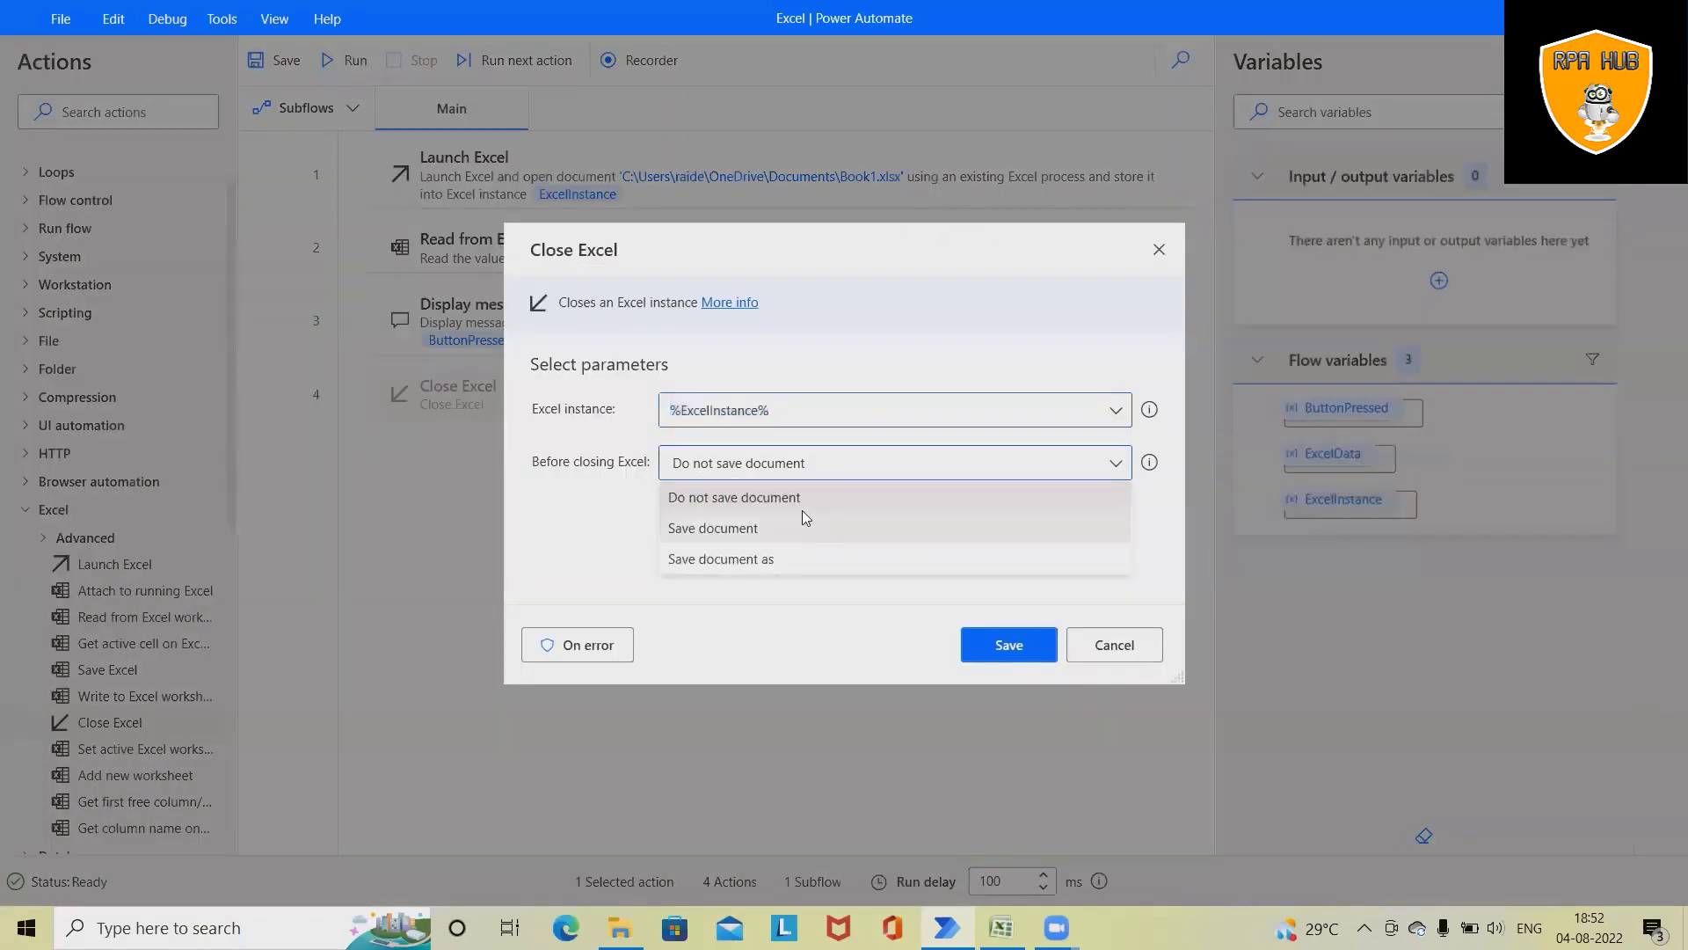
{"action": "left_click", "coordinate": [778, 527]}
{"action": "left_click", "coordinate": [1011, 648]}
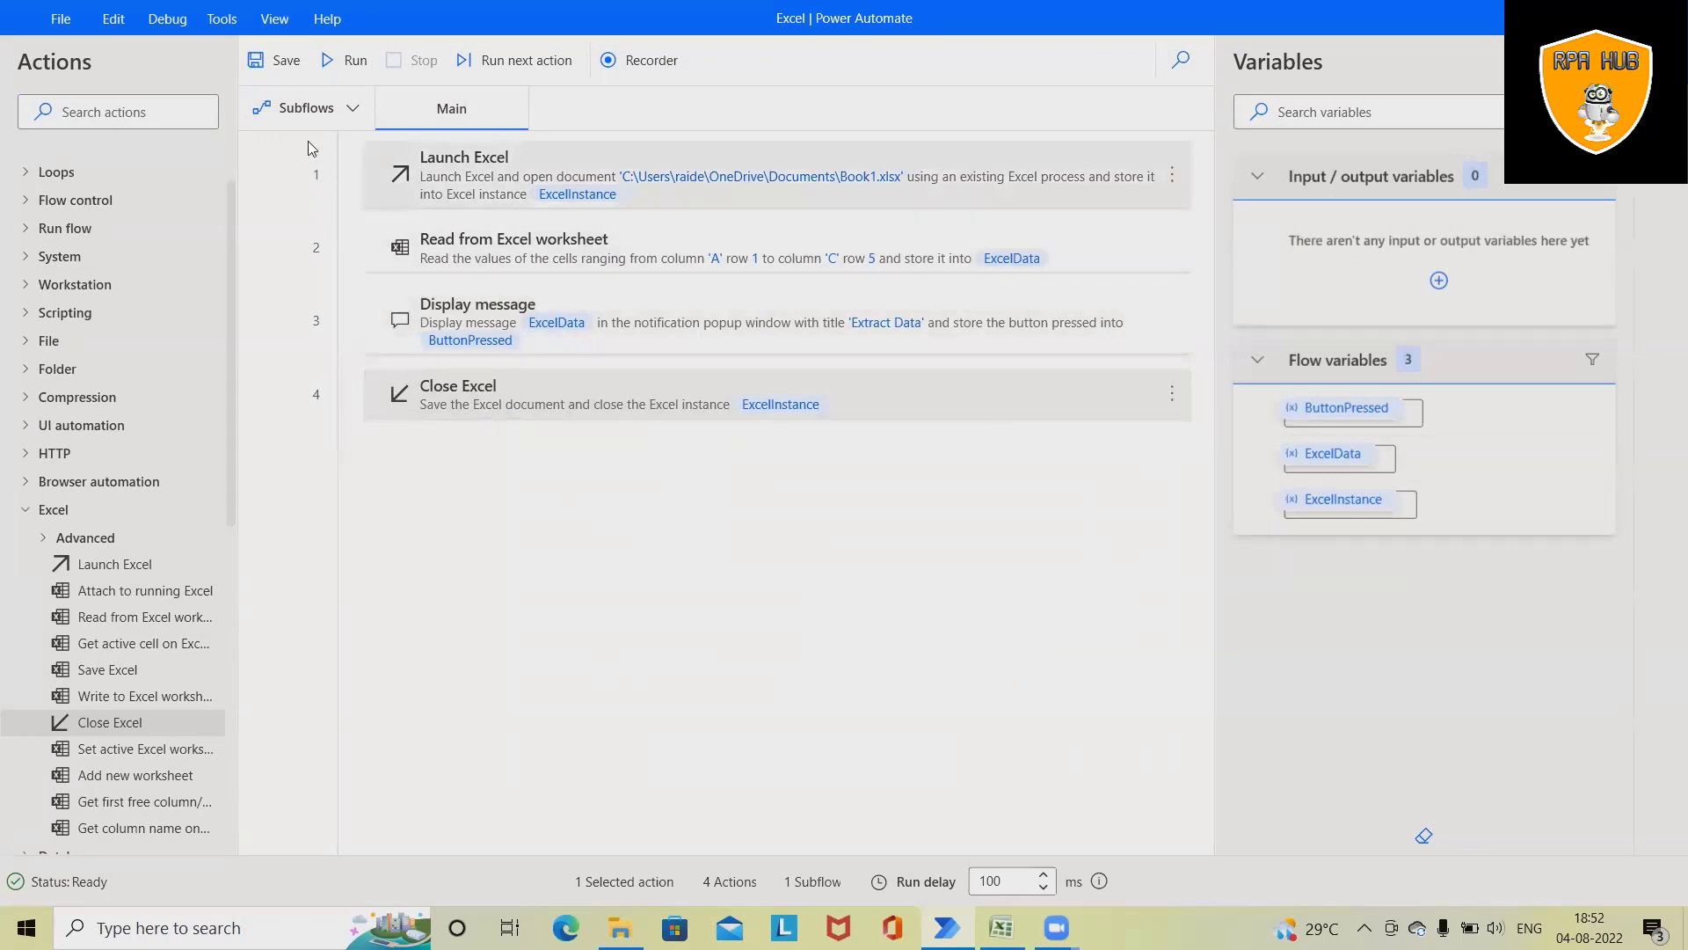
{"action": "left_click", "coordinate": [282, 62]}
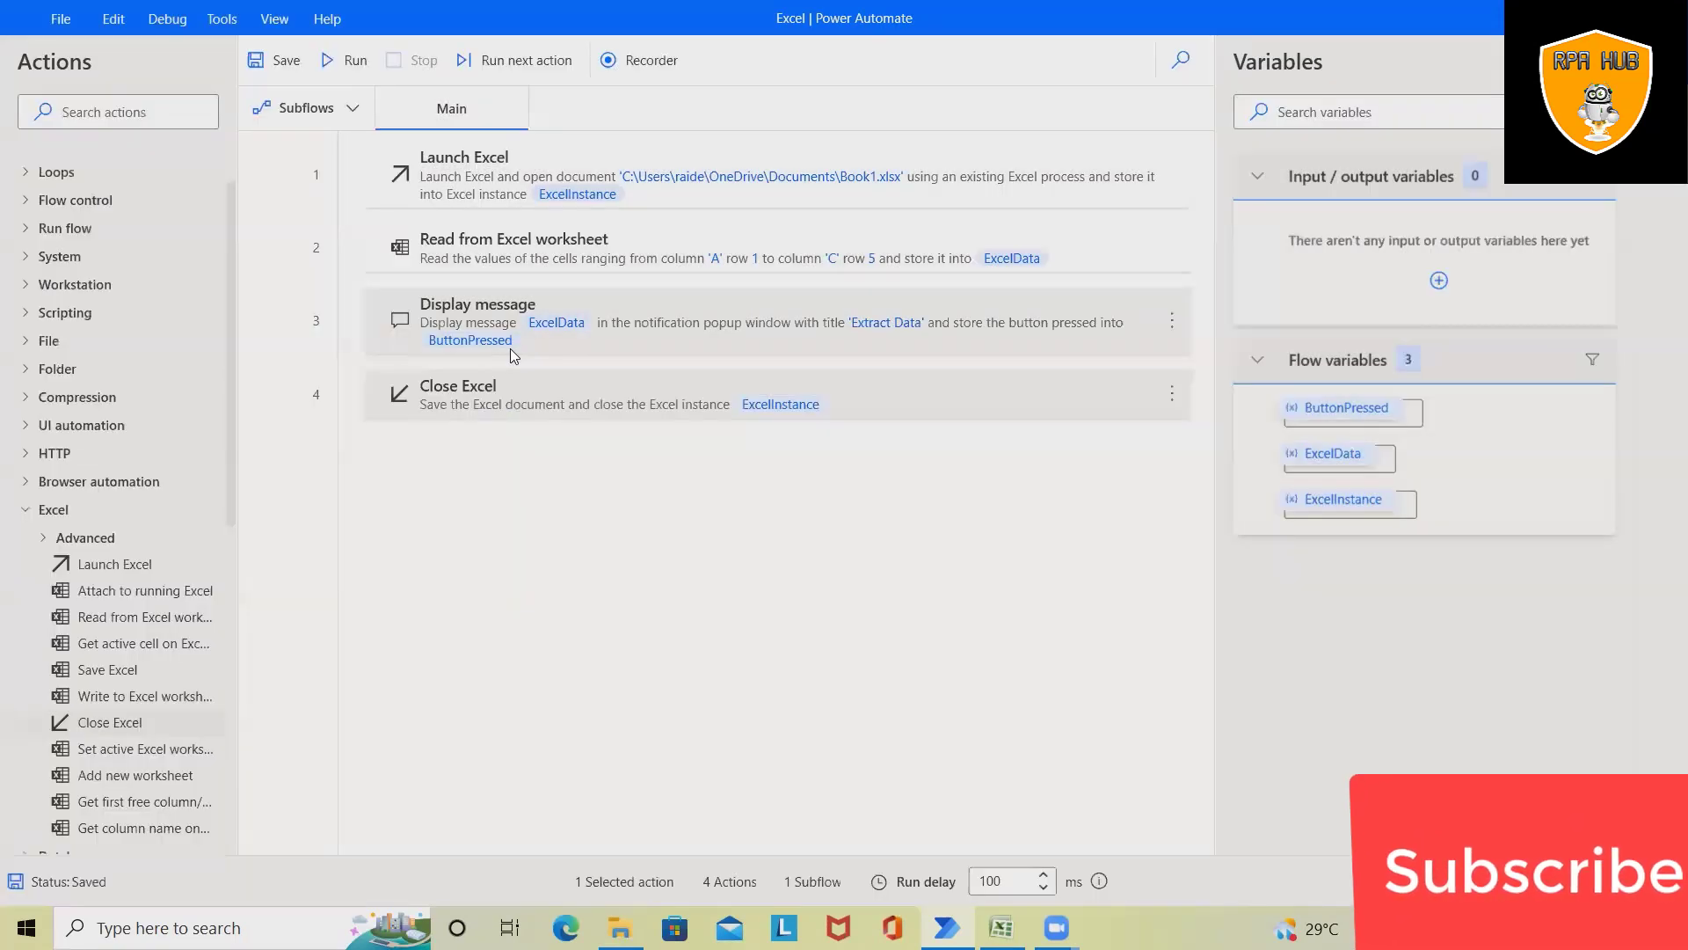
Run the flow and scroll through the headers and four employee records in Extract Data.
{"action": "left_click", "coordinate": [355, 59]}
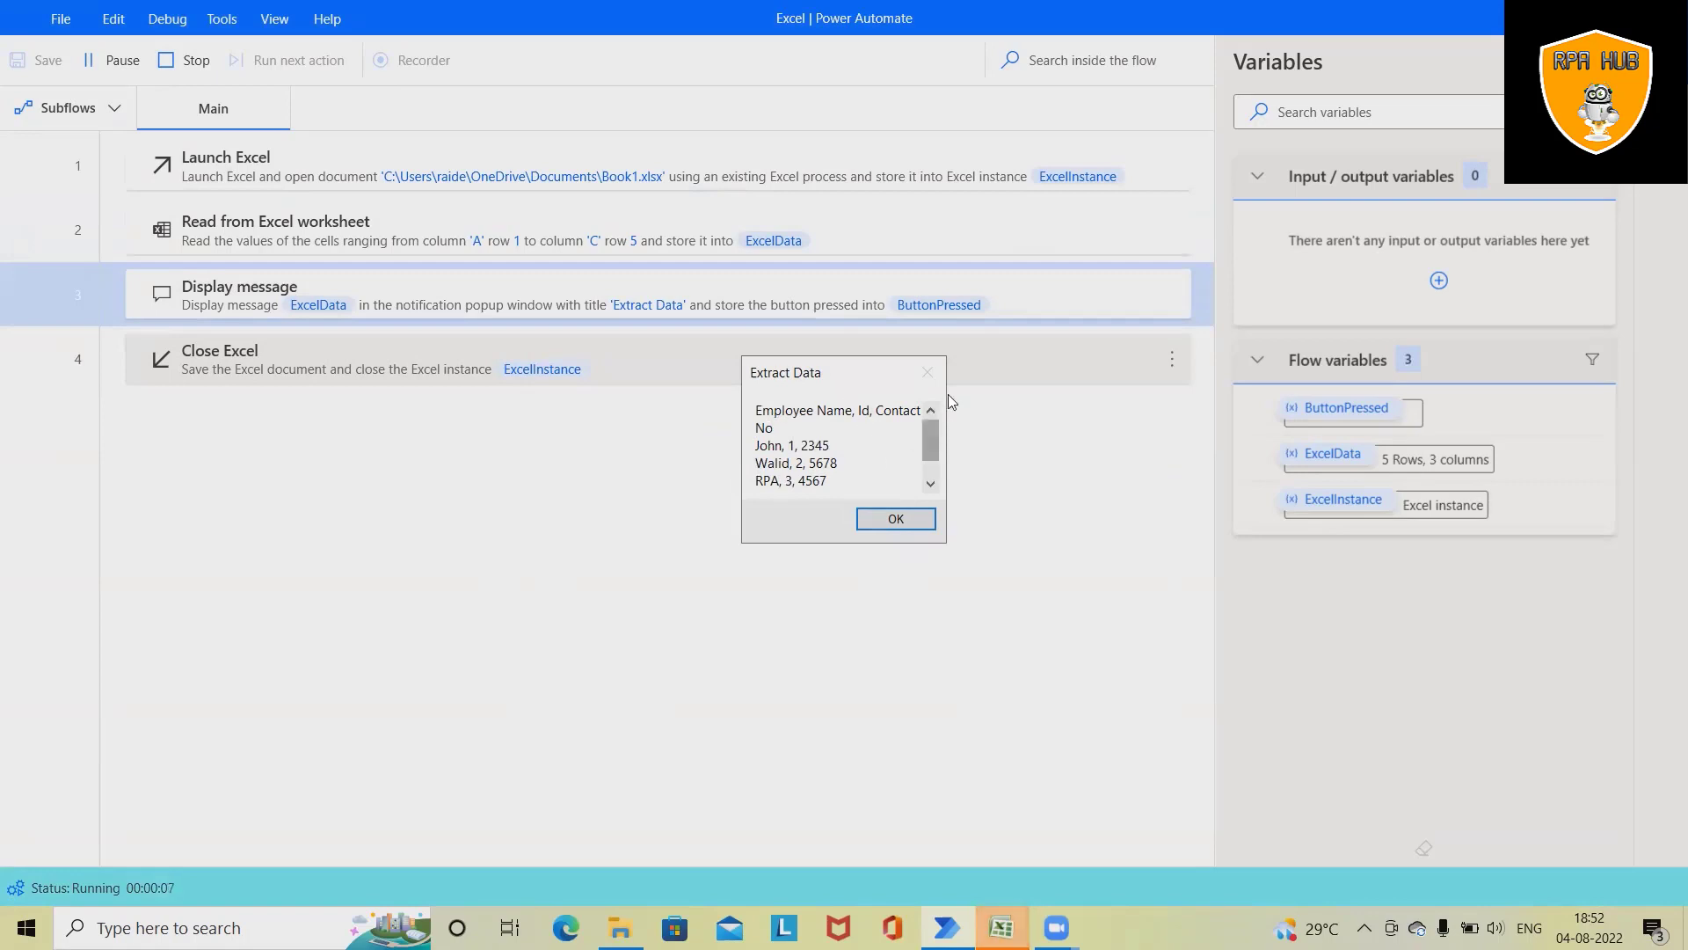
{"action": "mouse_move", "coordinate": [933, 447]}
{"action": "left_mouse_down"}
{"action": "mouse_move", "coordinate": [941, 497]}
{"action": "mouse_move", "coordinate": [930, 430]}
{"action": "left_mouse_up"}
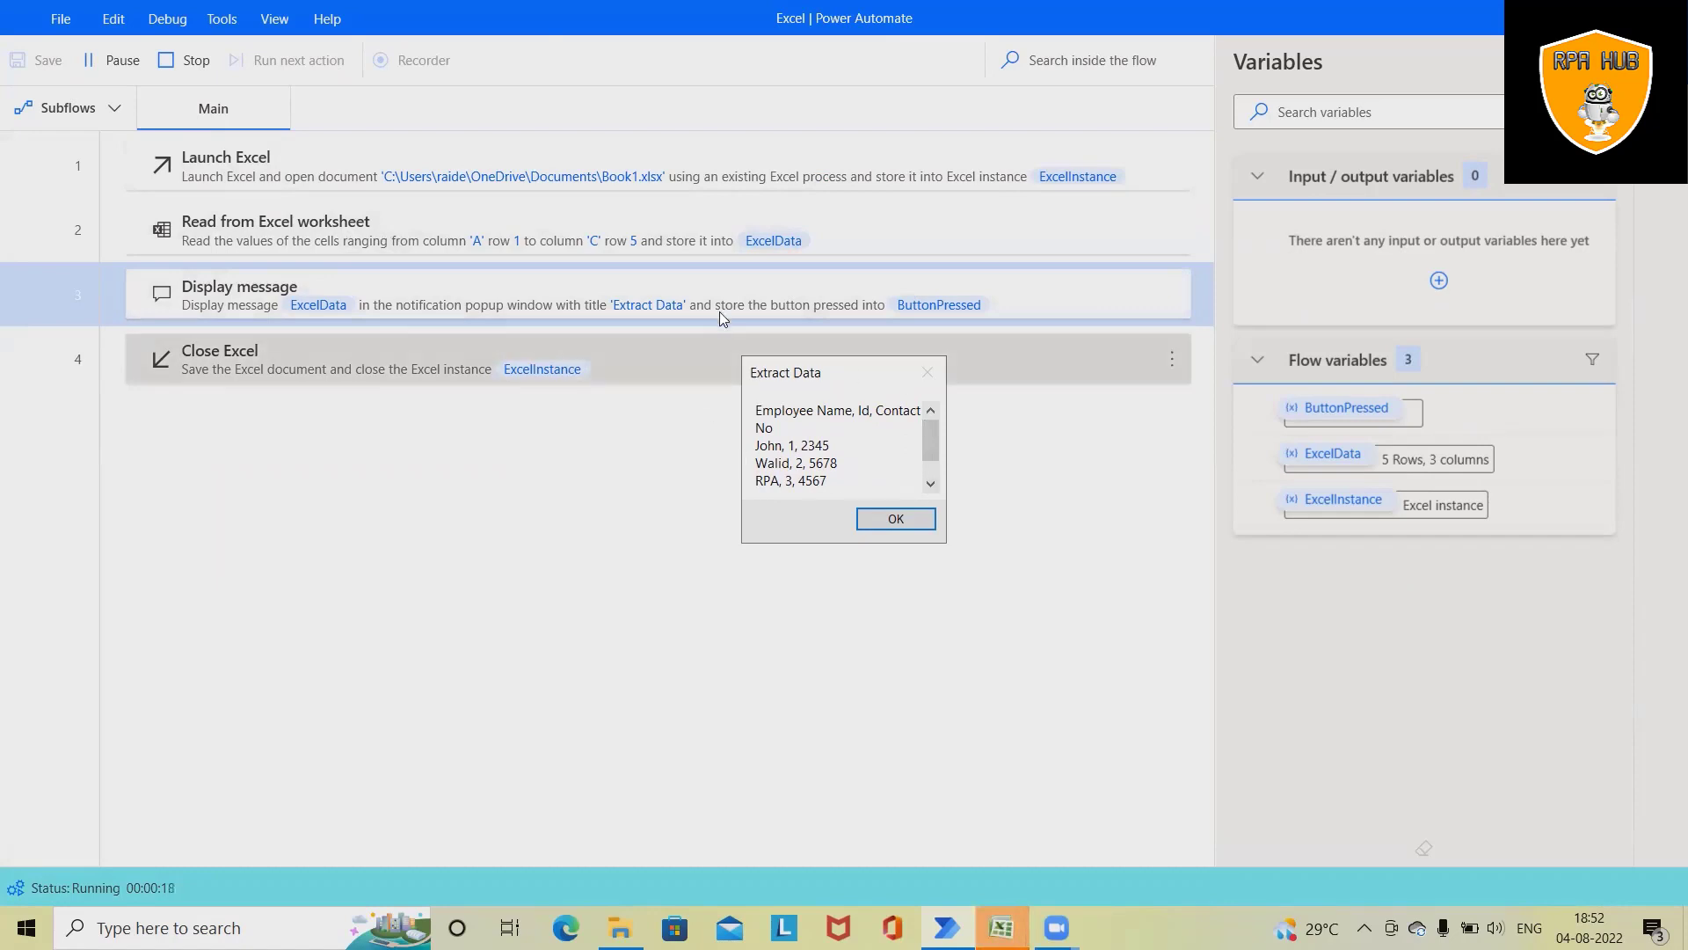
Click OK on Extract Data and close the Book1.xlsx save-error report.
{"action": "left_click", "coordinate": [888, 519]}
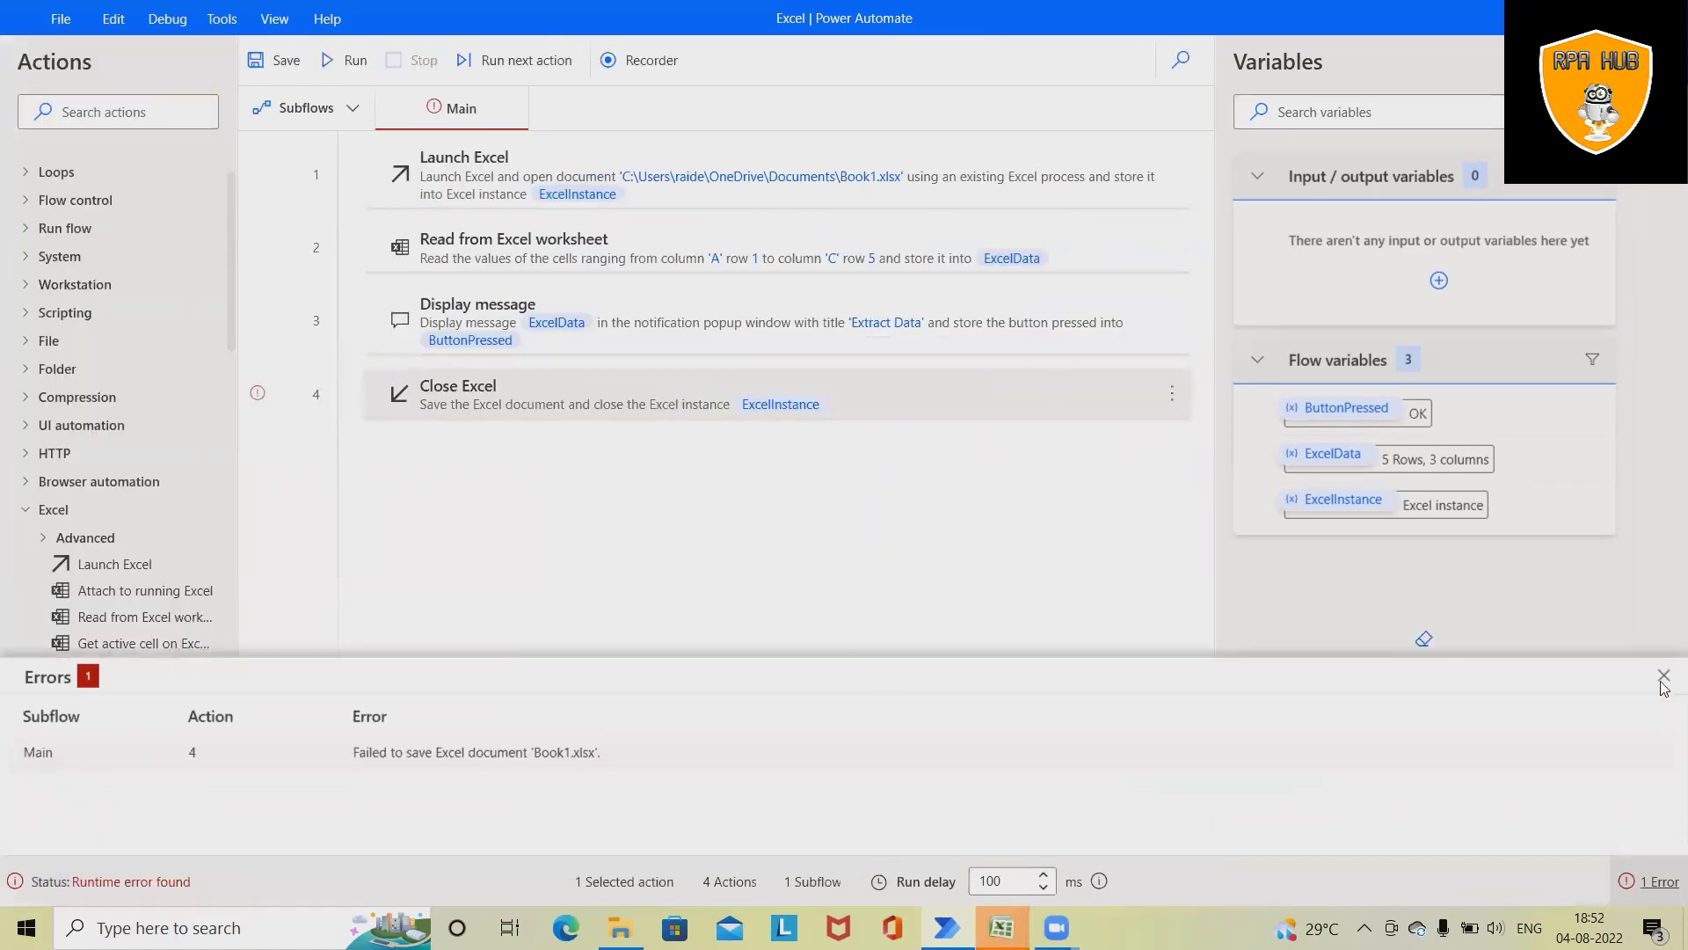
{"action": "left_click", "coordinate": [1663, 678]}
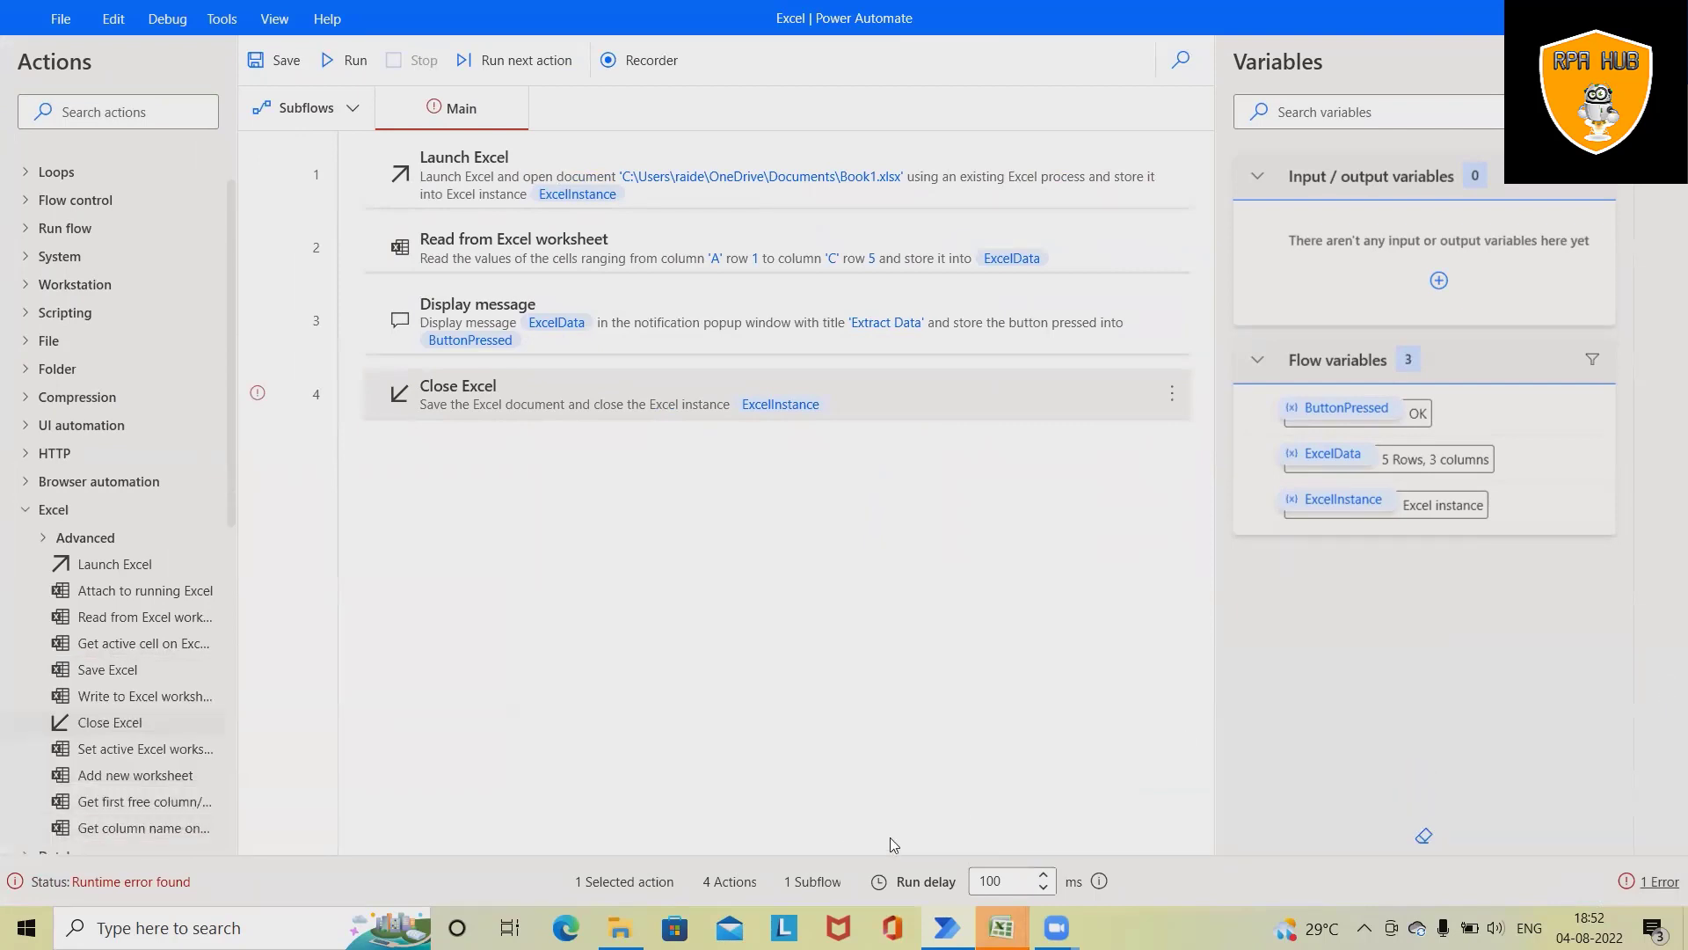